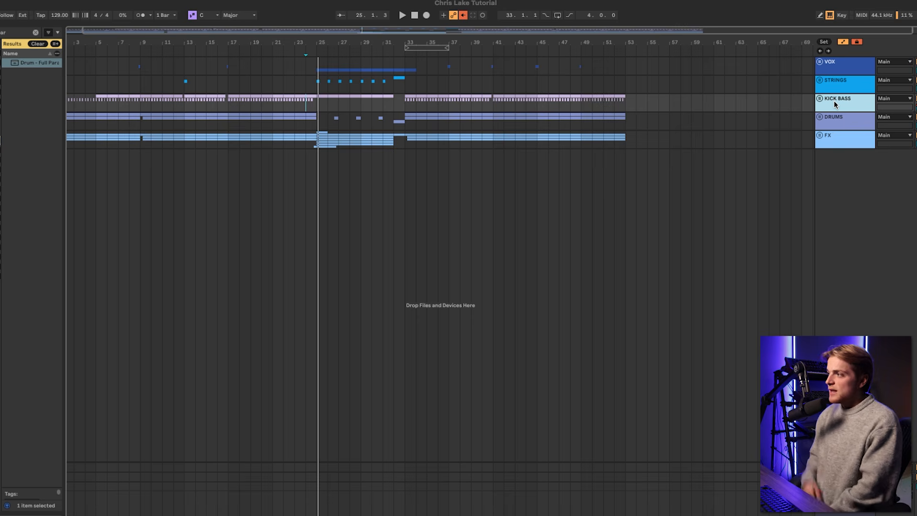
Step: Unfold the KICK BASS group and play its bass and kick tracks from bar 41
{"action": "left_click", "coordinate": [820, 99]}
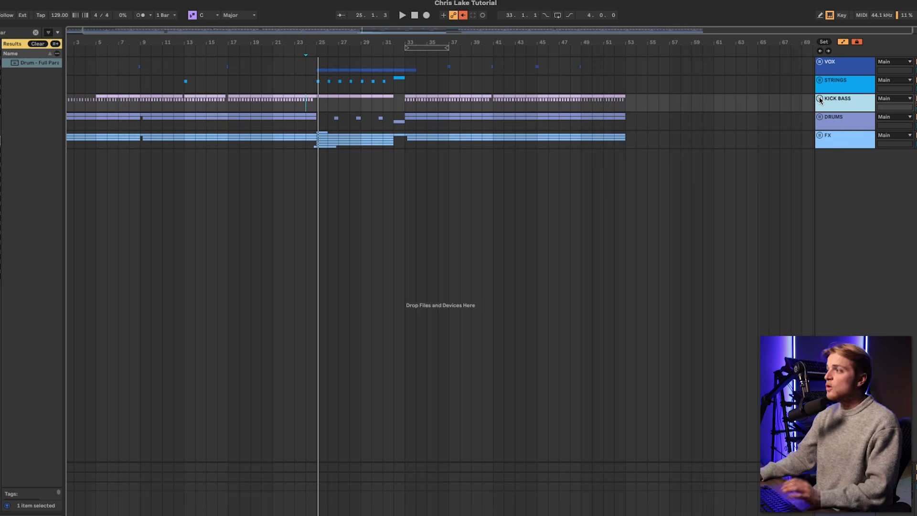
{"action": "left_click", "coordinate": [819, 99]}
{"action": "scroll", "coordinate": [683, 135], "scroll_direction": "up", "scroll_amount": 5}
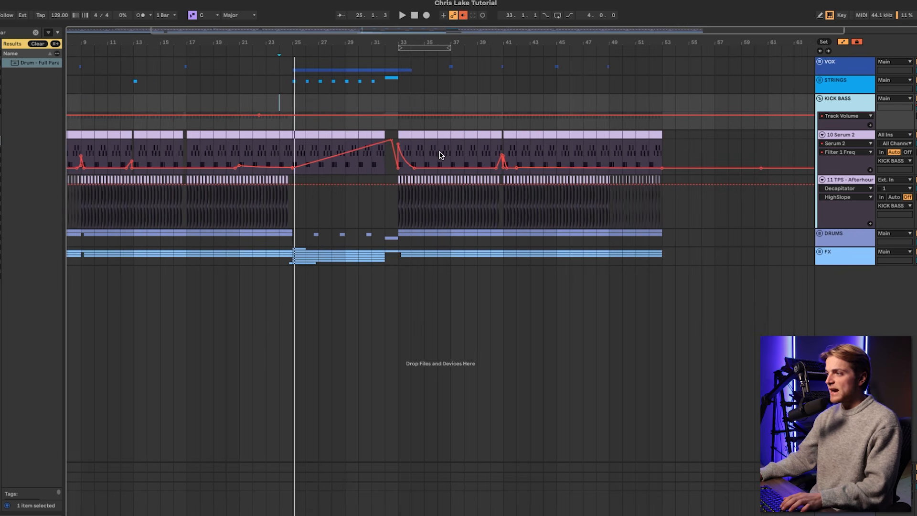
{"action": "scroll", "coordinate": [576, 148], "scroll_direction": "up", "scroll_amount": 3}
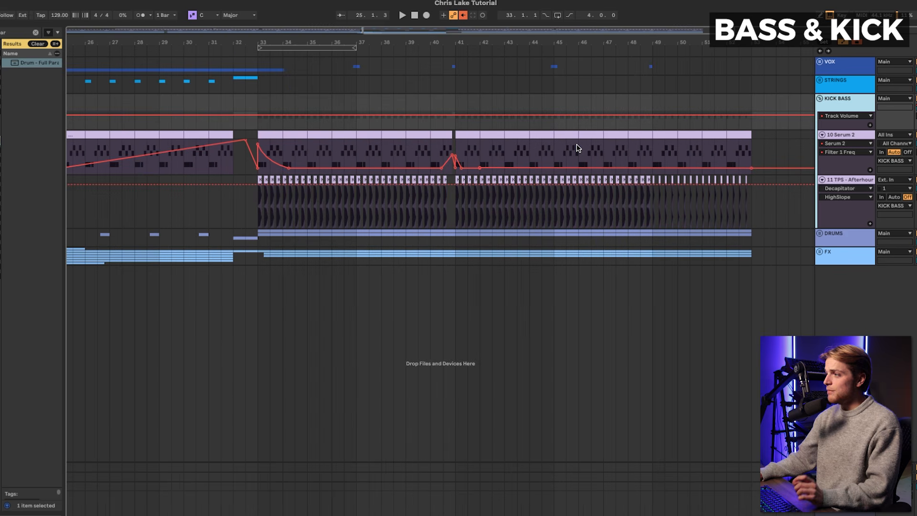
{"action": "left_click", "coordinate": [458, 148]}
{"action": "scroll", "coordinate": [472, 151], "scroll_direction": "up", "scroll_amount": 2}
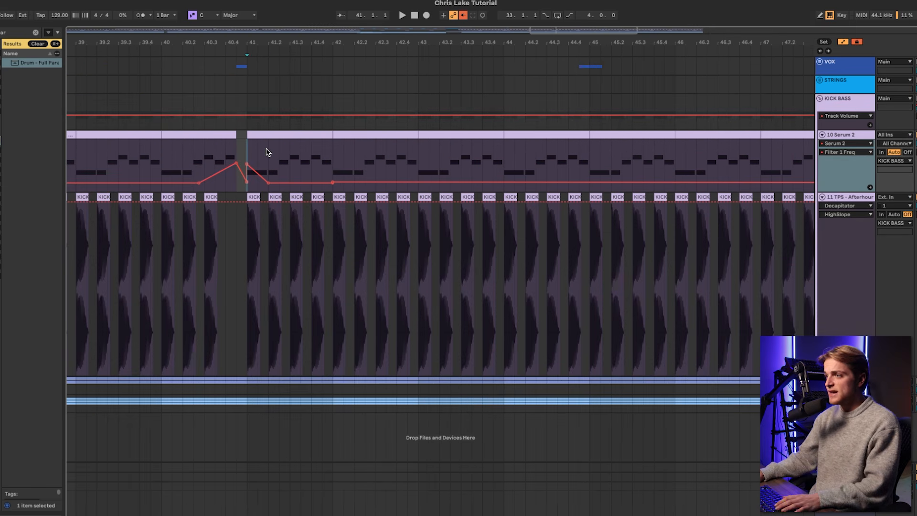
{"action": "key", "text": "space"}
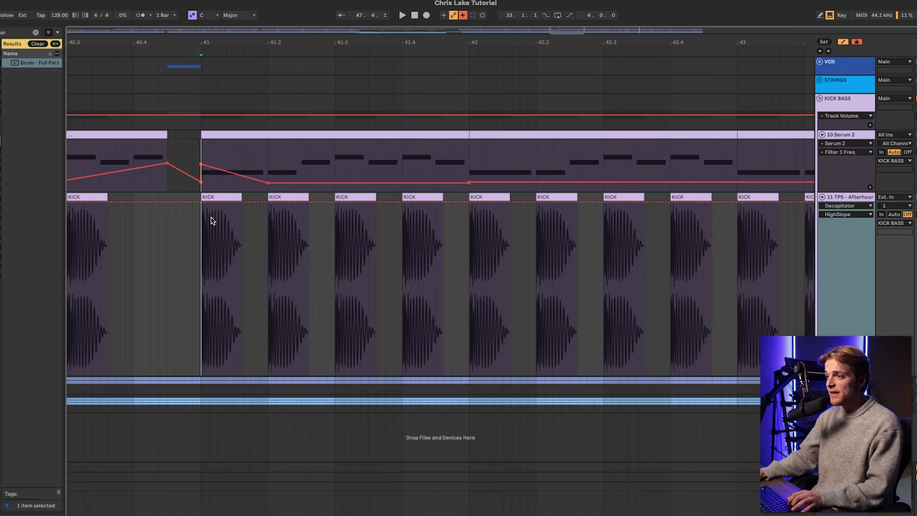
Step: Set the playback start on the kick track to bar 41 and play the kick clips up close
{"action": "scroll", "coordinate": [220, 237], "scroll_direction": "up", "scroll_amount": 4}
{"action": "scroll", "coordinate": [220, 239], "scroll_direction": "up", "scroll_amount": 2}
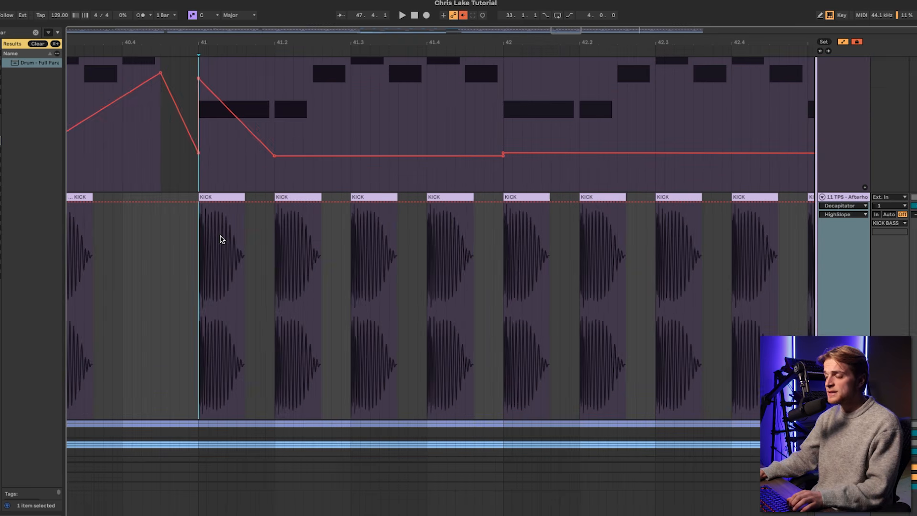
{"action": "scroll", "coordinate": [198, 264], "scroll_direction": "up", "scroll_amount": 5}
{"action": "left_click", "coordinate": [198, 264]}
{"action": "scroll", "coordinate": [198, 264], "scroll_direction": "down", "scroll_amount": 1}
{"action": "scroll", "coordinate": [200, 265], "scroll_direction": "down", "scroll_amount": 1}
{"action": "key", "text": "space"}
{"action": "key", "text": "space"}
{"action": "key", "text": "space"}
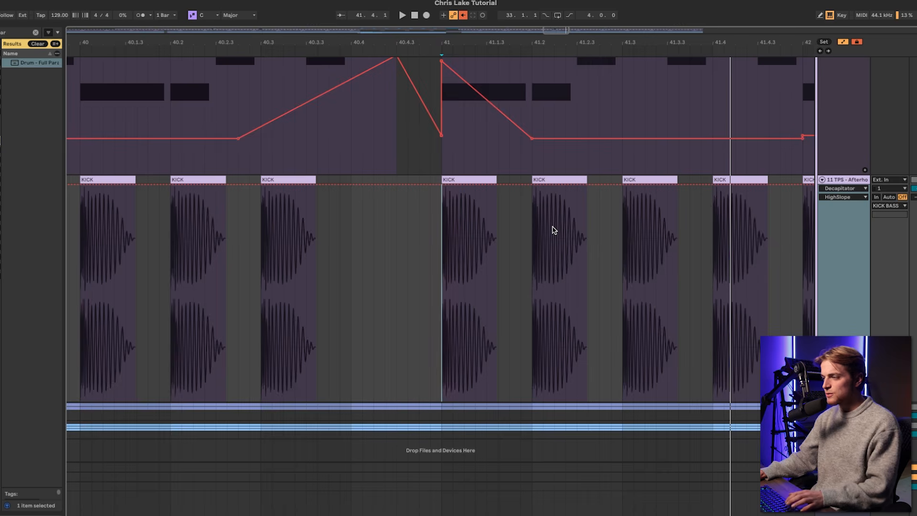
Step: Select the 10 Serum 2 bass track and open its Serum 2 synth interface
{"action": "scroll", "coordinate": [553, 230], "scroll_direction": "down", "scroll_amount": 5}
{"action": "scroll", "coordinate": [633, 206], "scroll_direction": "up", "scroll_amount": 3}
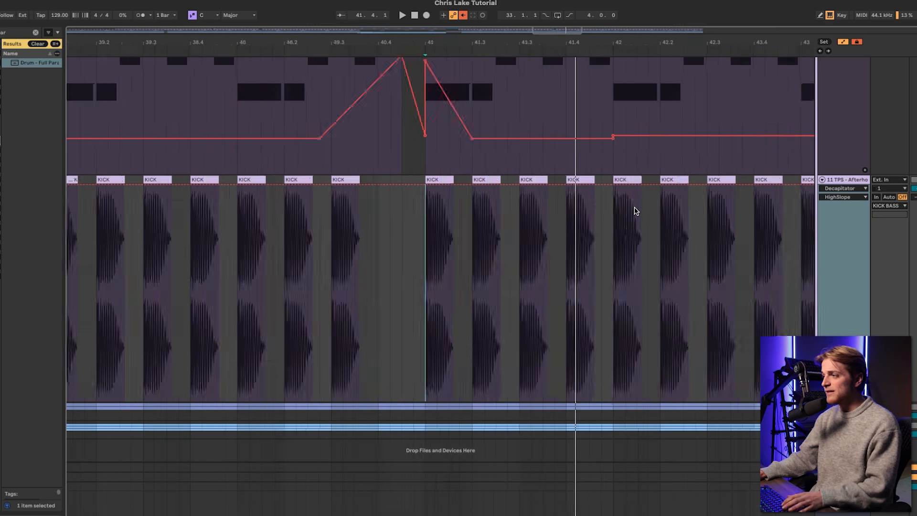
{"action": "scroll", "coordinate": [634, 213], "scroll_direction": "up", "scroll_amount": 5}
{"action": "scroll", "coordinate": [591, 227], "scroll_direction": "down", "scroll_amount": 1}
{"action": "scroll", "coordinate": [591, 227], "scroll_direction": "up", "scroll_amount": 1}
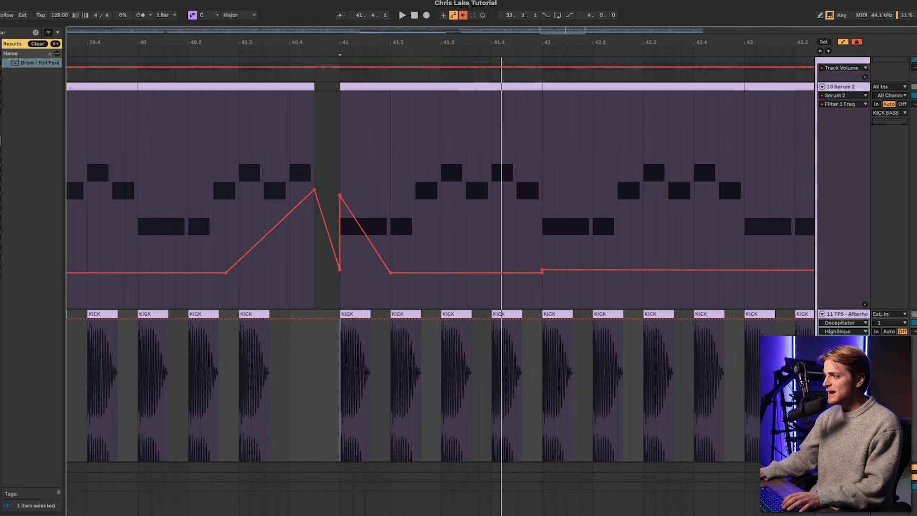
{"action": "left_click", "coordinate": [842, 89]}
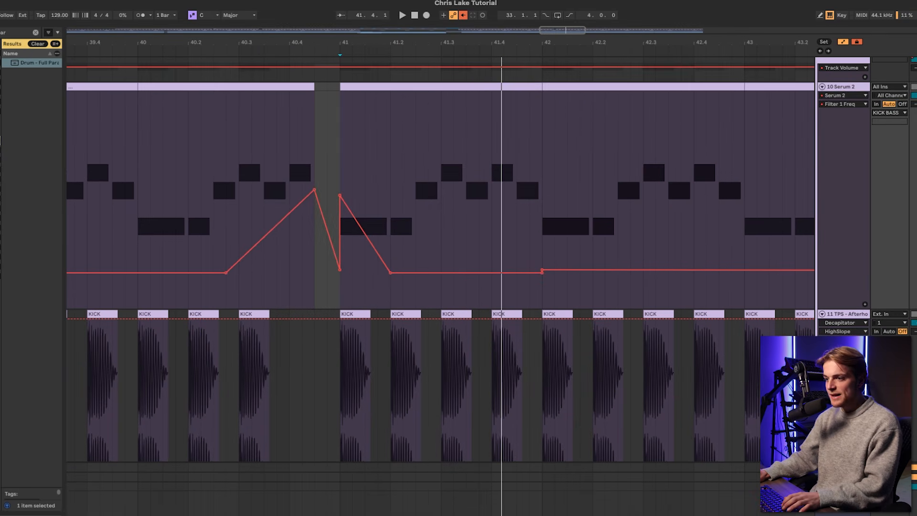
{"action": "left_click", "coordinate": [48, 515]}
{"action": "left_click_drag", "start_coordinate": [616, 234], "coordinate": [175, 113]}
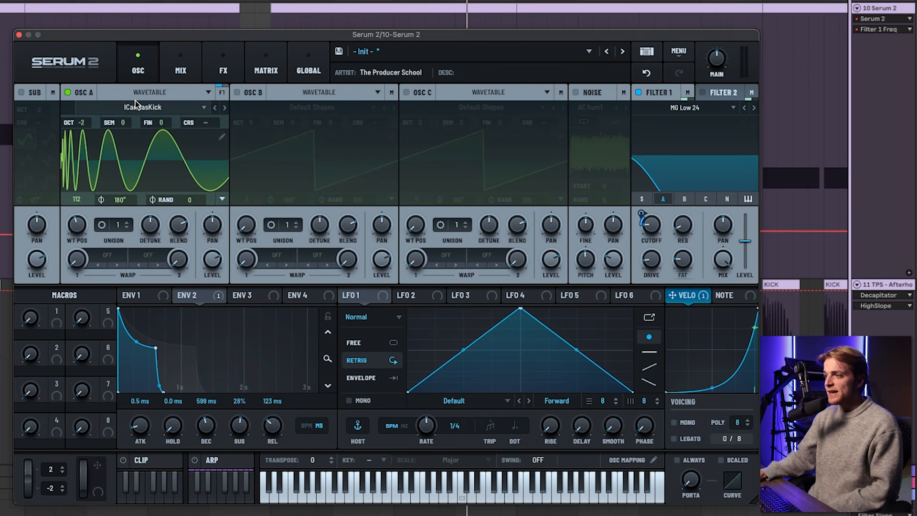
Step: Examine oscillator A's ICanHasKick wavetable and compare the Env 1 and Env 2 envelope shapes
{"action": "left_click", "coordinate": [111, 120]}
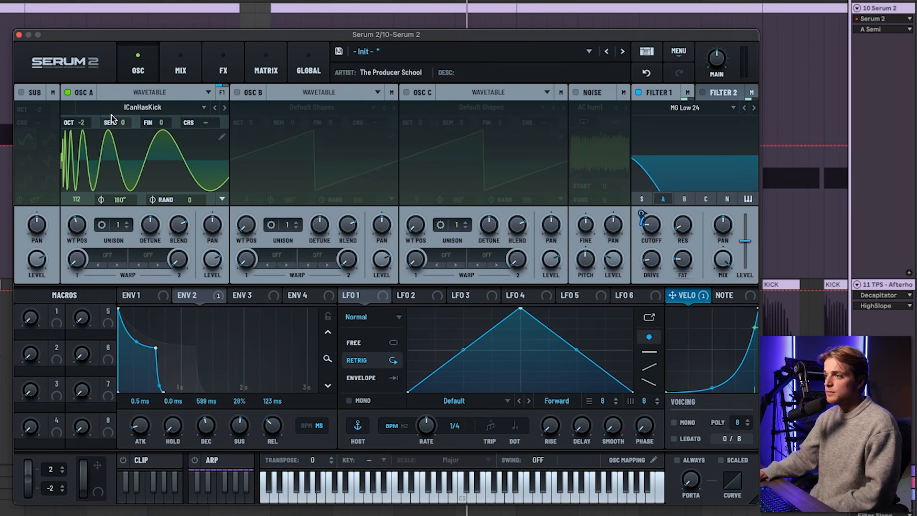
{"action": "left_click", "coordinate": [113, 109]}
{"action": "left_click", "coordinate": [105, 86]}
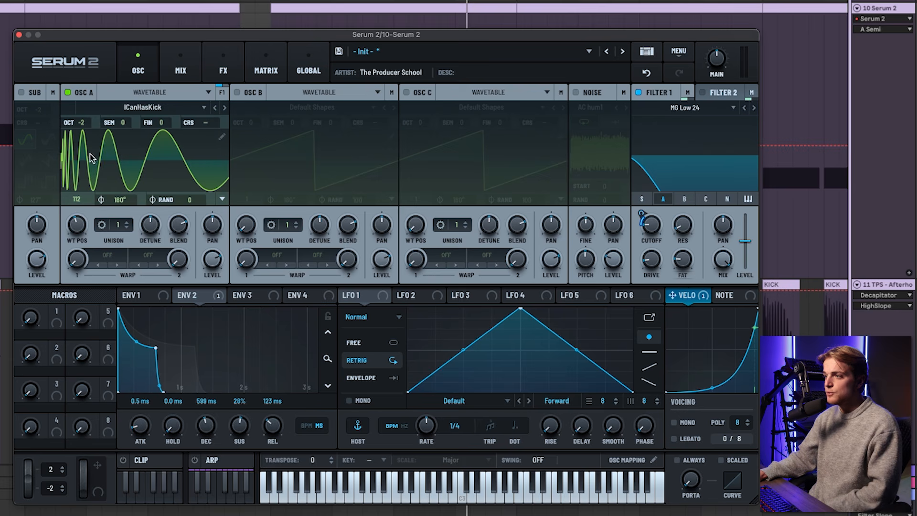
{"action": "left_click", "coordinate": [132, 295]}
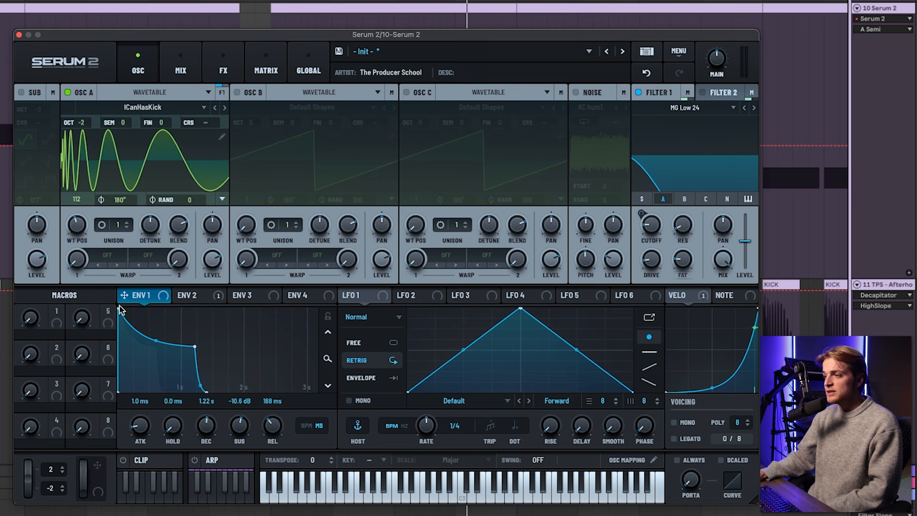
{"action": "left_click", "coordinate": [187, 295]}
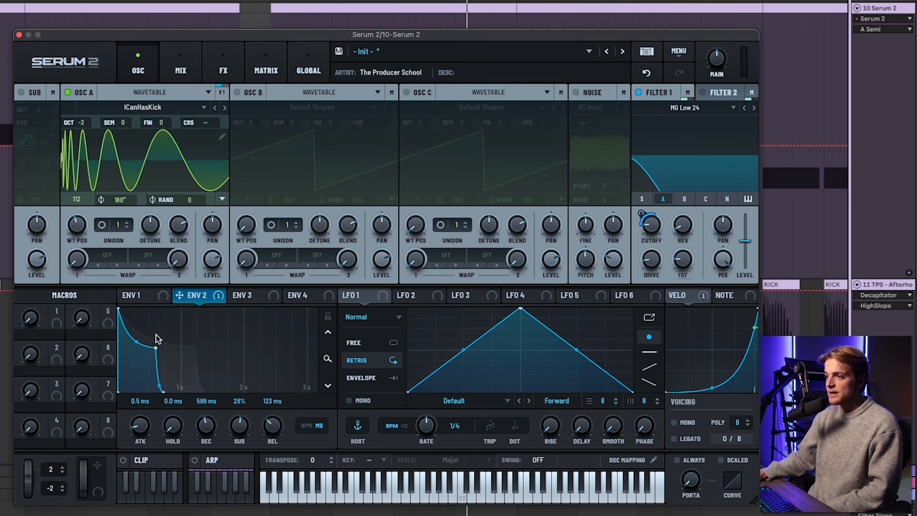
{"action": "left_click", "coordinate": [146, 298]}
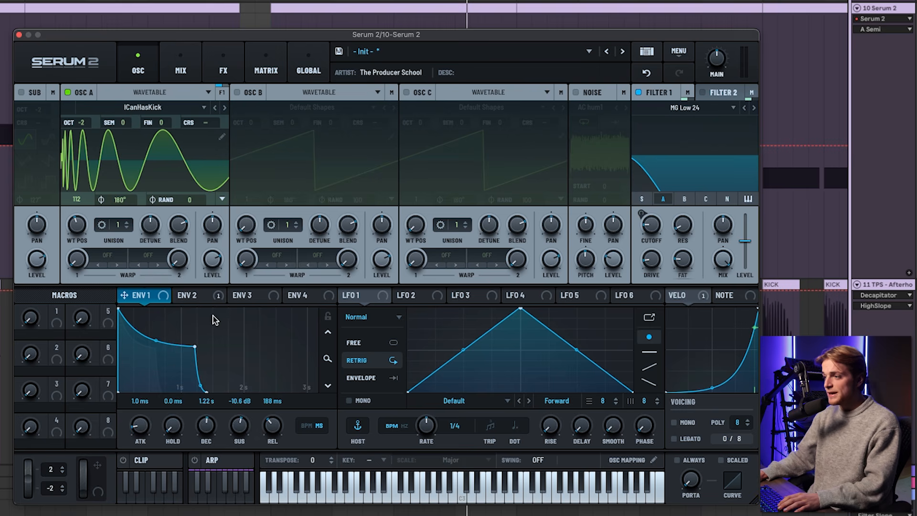
{"action": "left_click", "coordinate": [210, 298]}
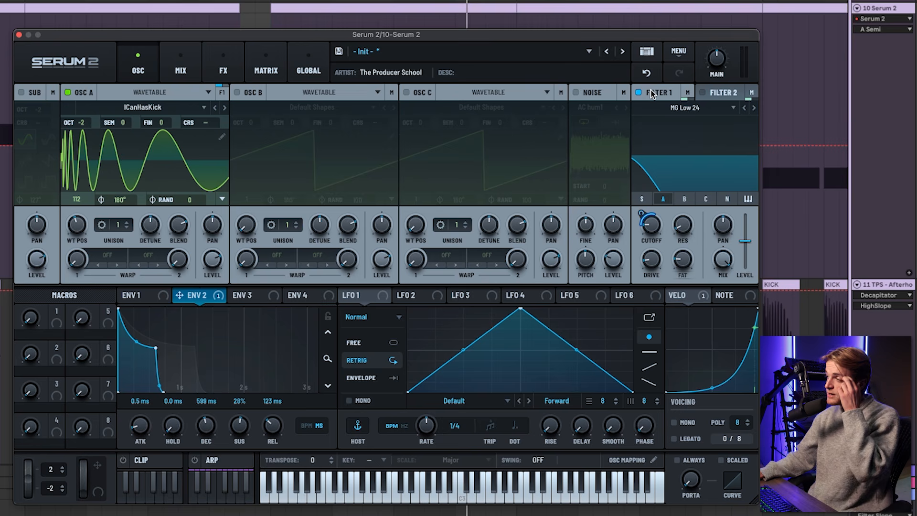
{"action": "left_click", "coordinate": [151, 302]}
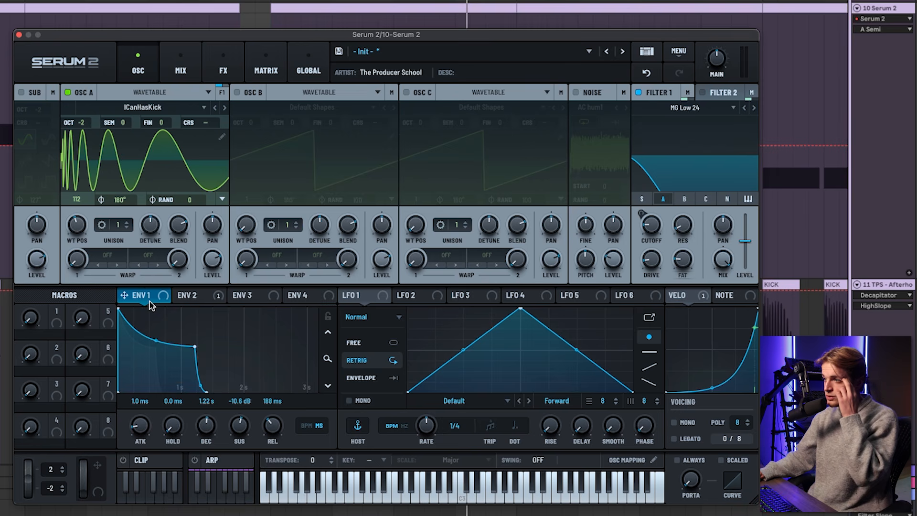
{"action": "left_click", "coordinate": [193, 295]}
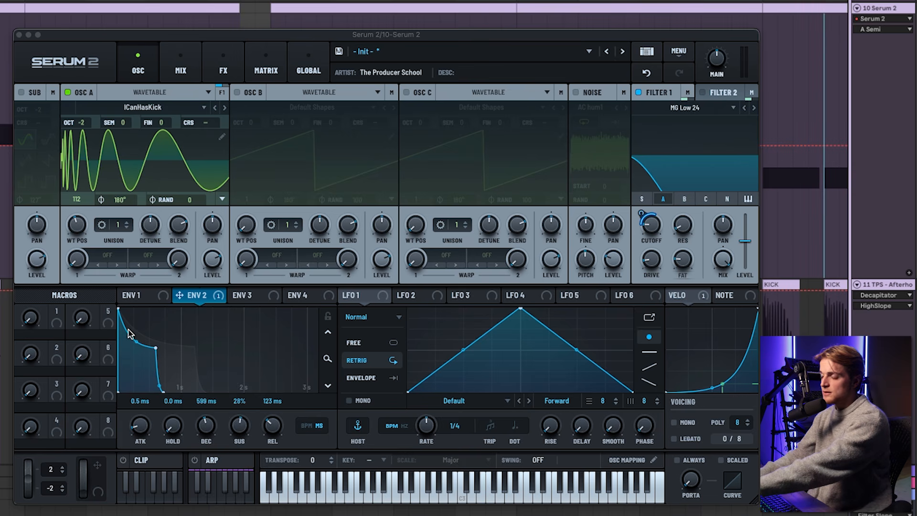
Step: Try a 2.49 s decay on Env 2, settle on 437 ms, and check the velocity modulation of the filter cutoff
{"action": "left_click_drag", "start_coordinate": [216, 405], "coordinate": [216, 378]}
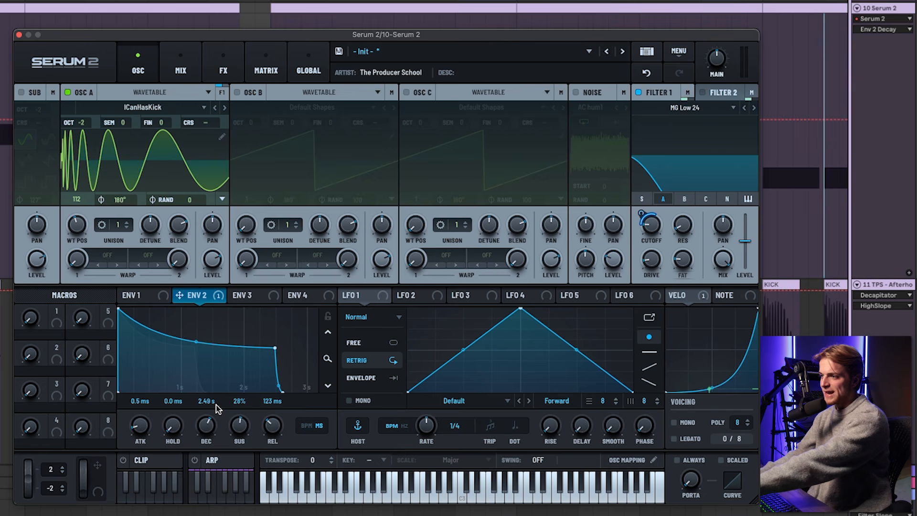
{"action": "left_click_drag", "start_coordinate": [215, 405], "coordinate": [208, 439]}
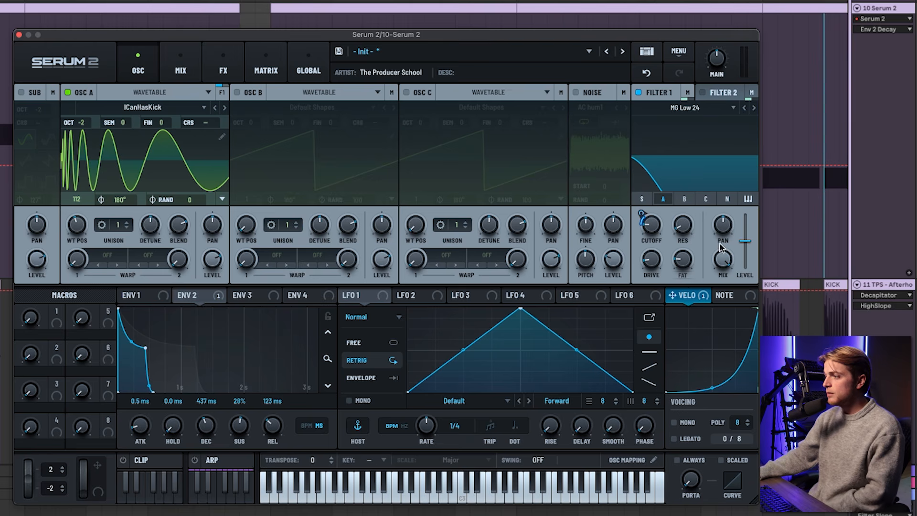
{"action": "left_click_drag", "start_coordinate": [638, 211], "coordinate": [640, 214]}
{"action": "left_click_drag", "start_coordinate": [711, 385], "coordinate": [711, 388]}
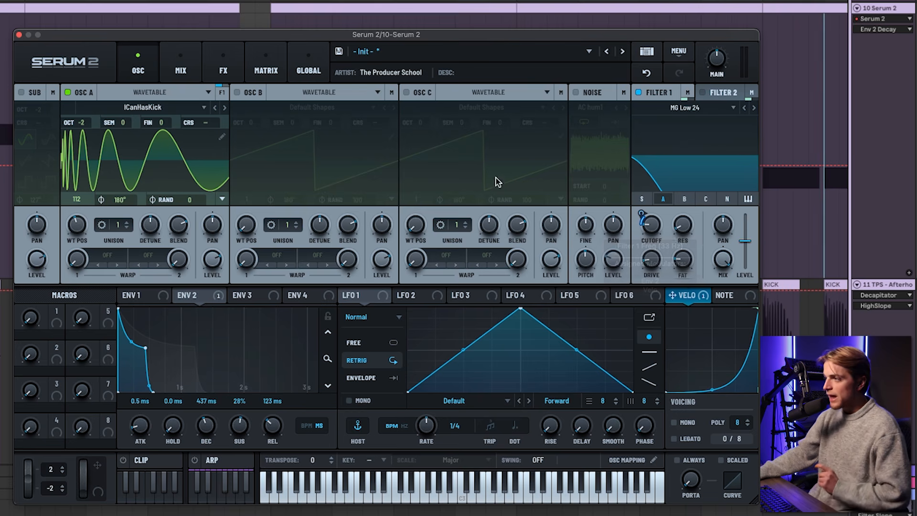
Step: Examine the effects loaded in Serum's Main and Bus 1 effect chains
{"action": "left_click", "coordinate": [227, 66]}
{"action": "left_click", "coordinate": [45, 76]}
{"action": "left_click", "coordinate": [45, 77]}
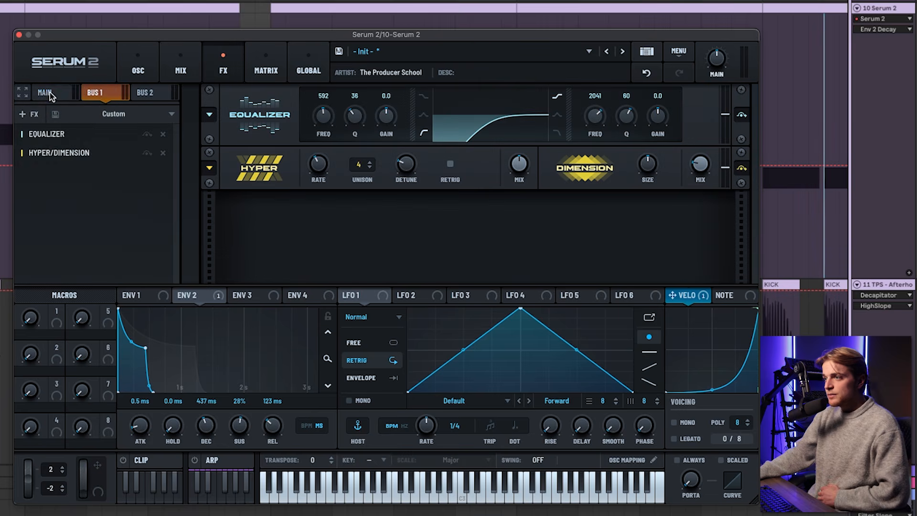
{"action": "left_click", "coordinate": [49, 93]}
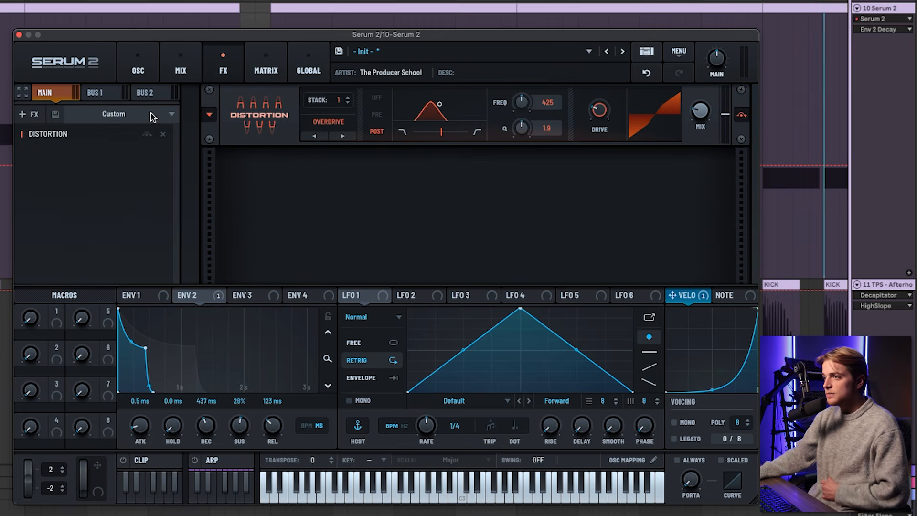
{"action": "left_click", "coordinate": [107, 96]}
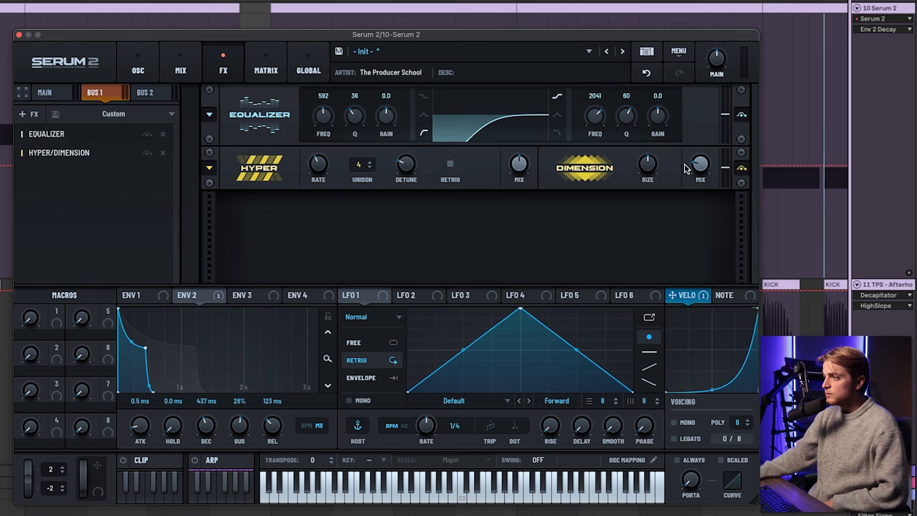
{"action": "left_click", "coordinate": [199, 62]}
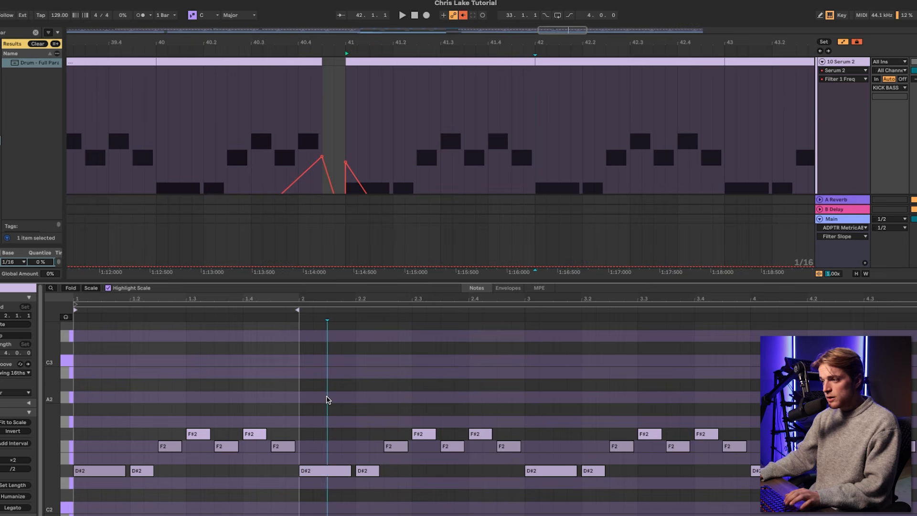
Step: Inspect the bass clip's D#2, F2 and F#2 notes by selecting groups of them, ending with the first F#2 alone
{"action": "scroll", "coordinate": [330, 394], "scroll_direction": "down", "scroll_amount": 1}
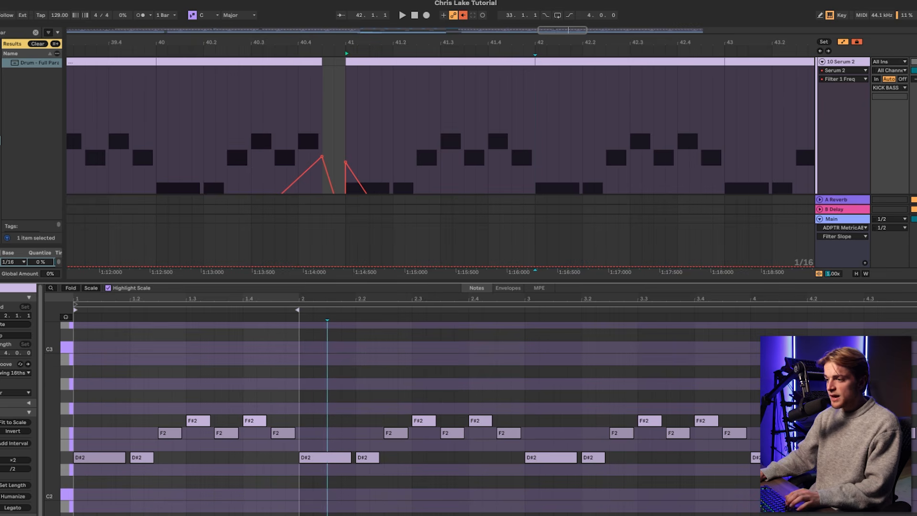
{"action": "mouse_move", "coordinate": [101, 391]}
{"action": "left_mouse_down"}
{"action": "mouse_move", "coordinate": [454, 468]}
{"action": "mouse_move", "coordinate": [774, 472]}
{"action": "left_mouse_up"}
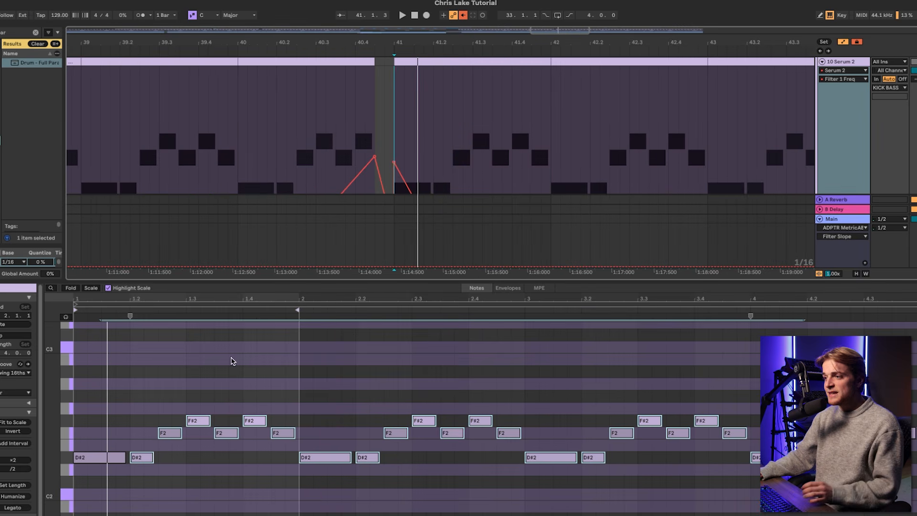
{"action": "left_click", "coordinate": [309, 409]}
{"action": "left_click_drag", "start_coordinate": [502, 415], "coordinate": [192, 419]}
{"action": "left_click", "coordinate": [198, 391]}
{"action": "left_click", "coordinate": [198, 421]}
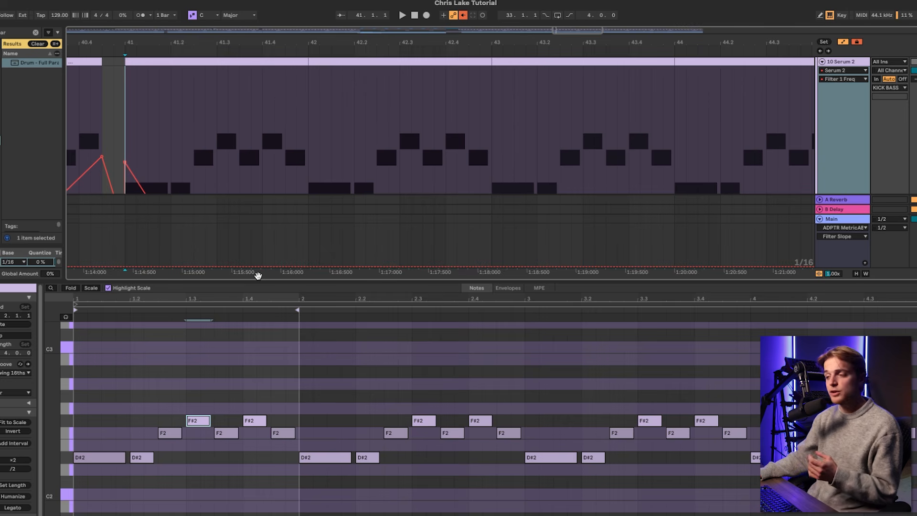
Step: Collapse the note editor to enlarge the arrangement and play the bass and kick from bar 41
{"action": "left_click_drag", "start_coordinate": [258, 275], "coordinate": [262, 347]}
{"action": "key", "text": "space"}
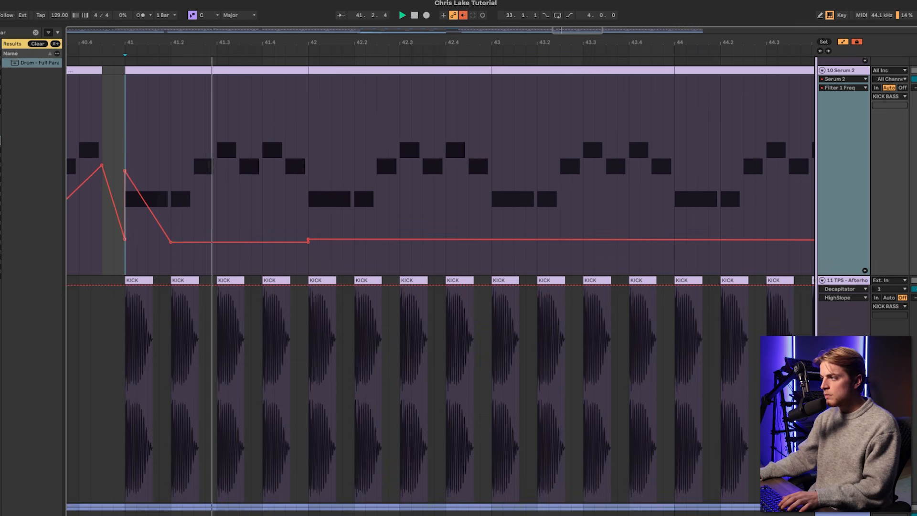
{"action": "scroll", "coordinate": [612, 232], "scroll_direction": "down", "scroll_amount": 10}
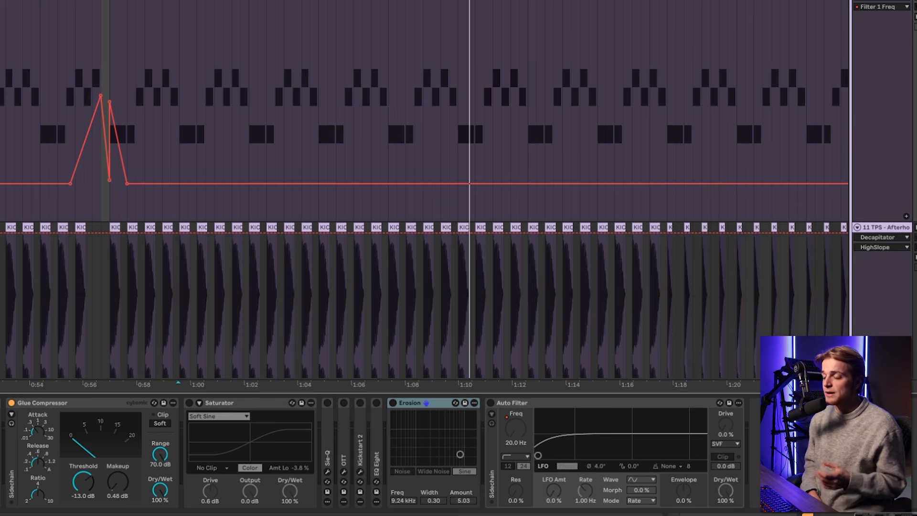
{"action": "scroll", "coordinate": [103, 71], "scroll_direction": "up", "scroll_amount": 3}
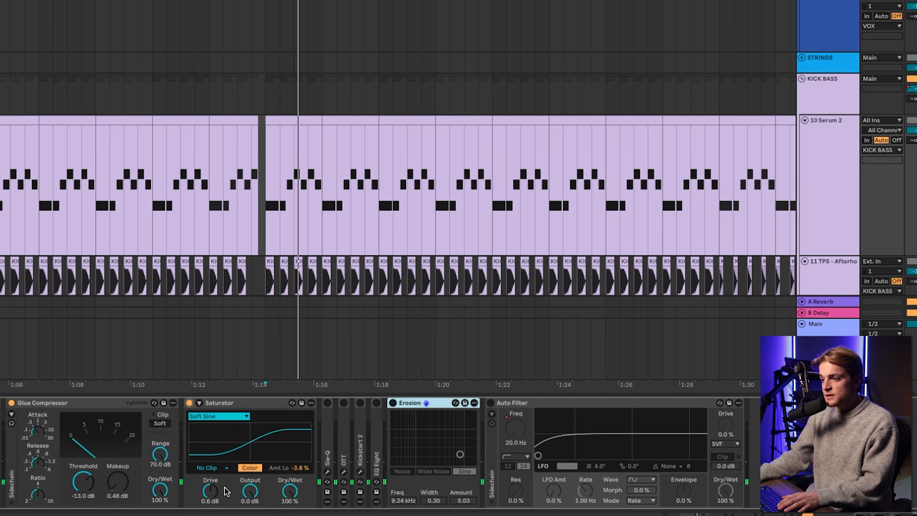
Step: Play the bass through the Saturator, expand its color curve settings, and unfold the Sie-Q device
{"action": "key", "text": "space"}
{"action": "left_click_drag", "start_coordinate": [213, 489], "coordinate": [213, 490]}
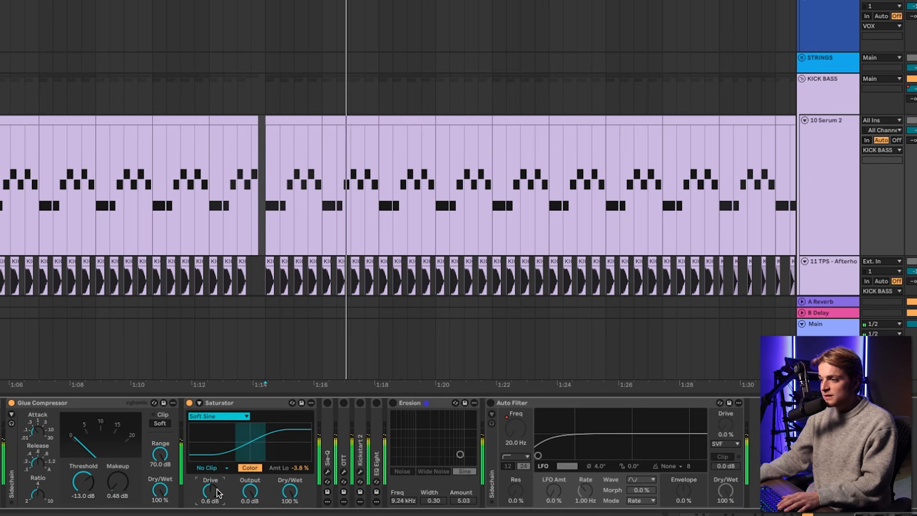
{"action": "left_click", "coordinate": [200, 403]}
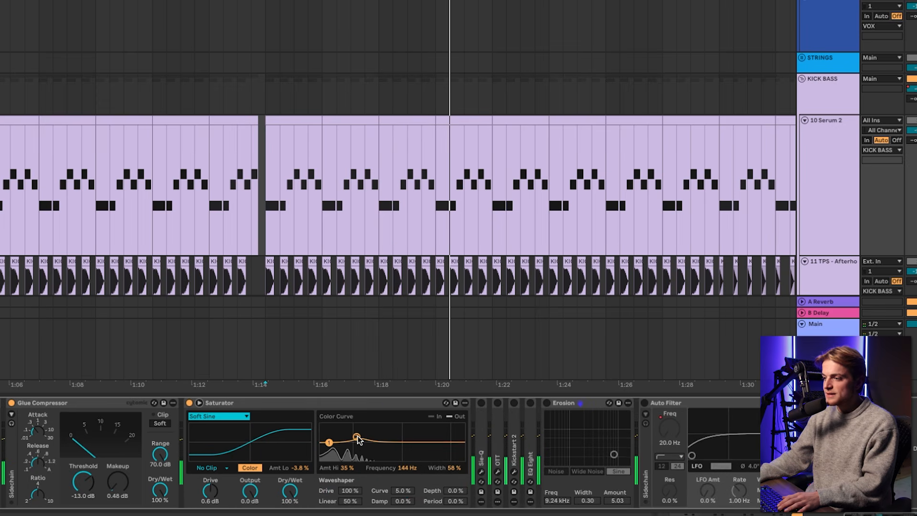
{"action": "double_click", "coordinate": [476, 419]}
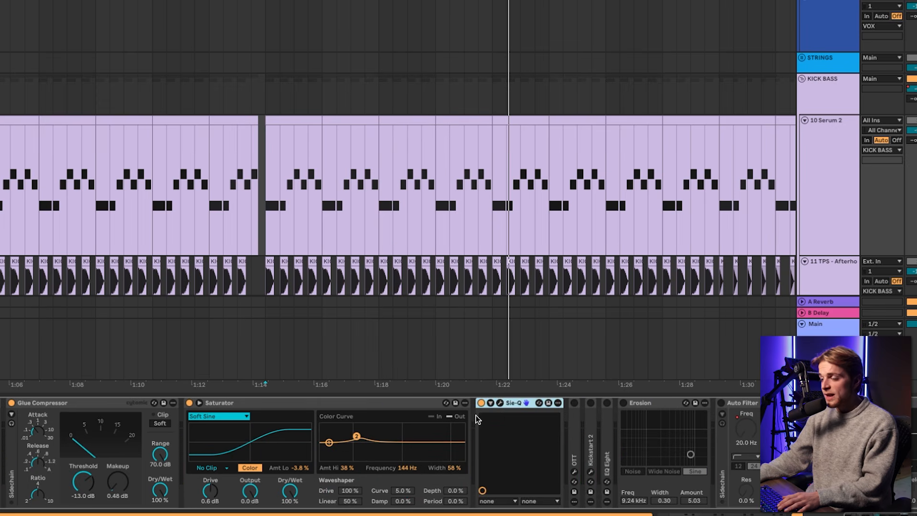
Step: Open the Sie-Q window from the bass chain and inspect its Mid gain and other EQ settings
{"action": "left_click", "coordinate": [500, 404]}
{"action": "left_click_drag", "start_coordinate": [296, 306], "coordinate": [318, 176]}
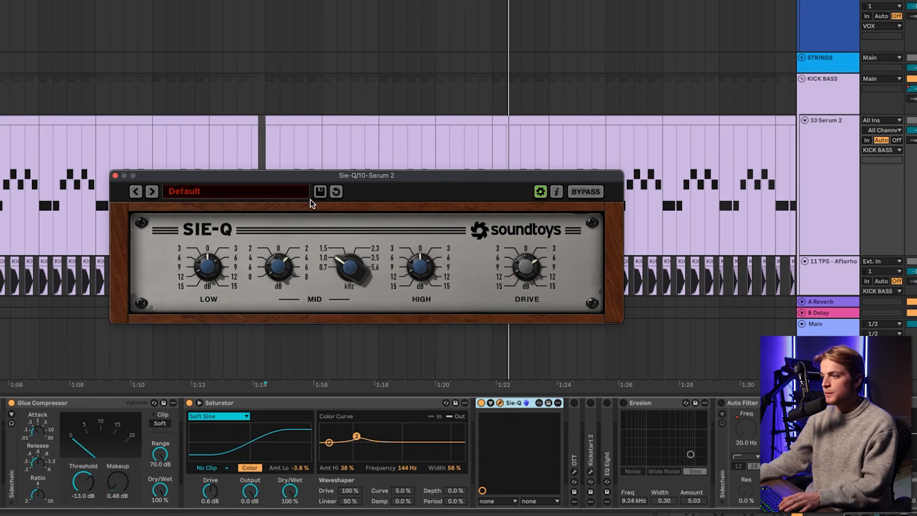
{"action": "left_click", "coordinate": [284, 277]}
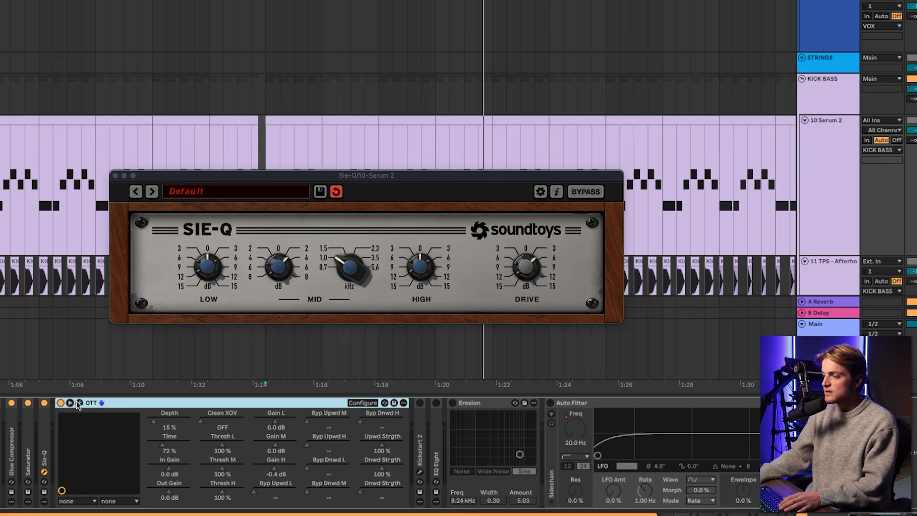
Step: Bring up the OTT window in place of Sie-Q and play the bass through the multiband compressor
{"action": "left_click", "coordinate": [79, 403]}
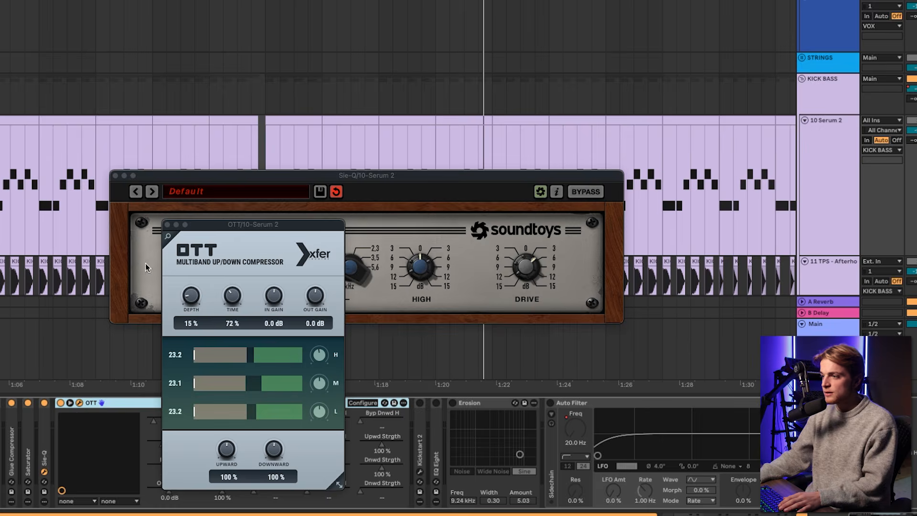
{"action": "left_click", "coordinate": [114, 175]}
{"action": "left_click_drag", "start_coordinate": [230, 217], "coordinate": [263, 49]}
{"action": "key", "text": "space"}
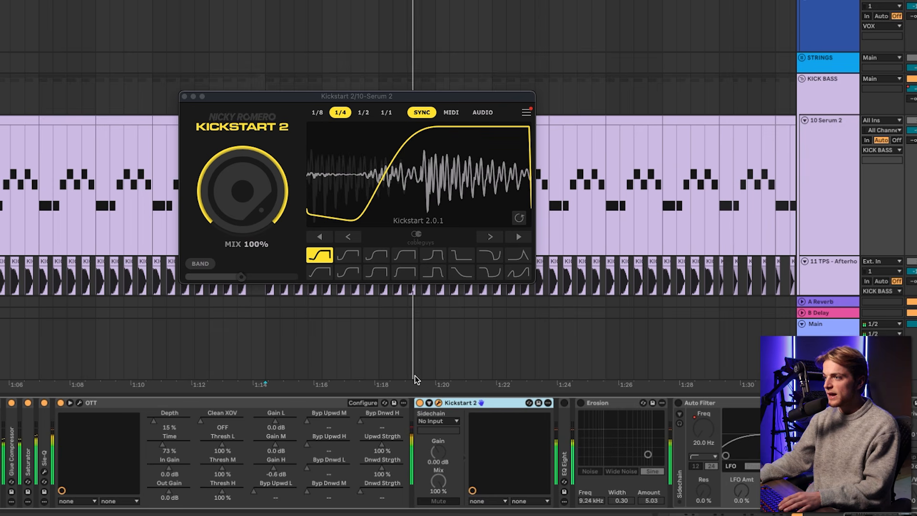
Step: Unfold and turn on the EQ Eight after Kickstart 2 during playback, and close the Kickstart 2 window
{"action": "key", "text": "space"}
{"action": "double_click", "coordinate": [564, 420]}
{"action": "left_click_drag", "start_coordinate": [713, 481], "coordinate": [710, 479]}
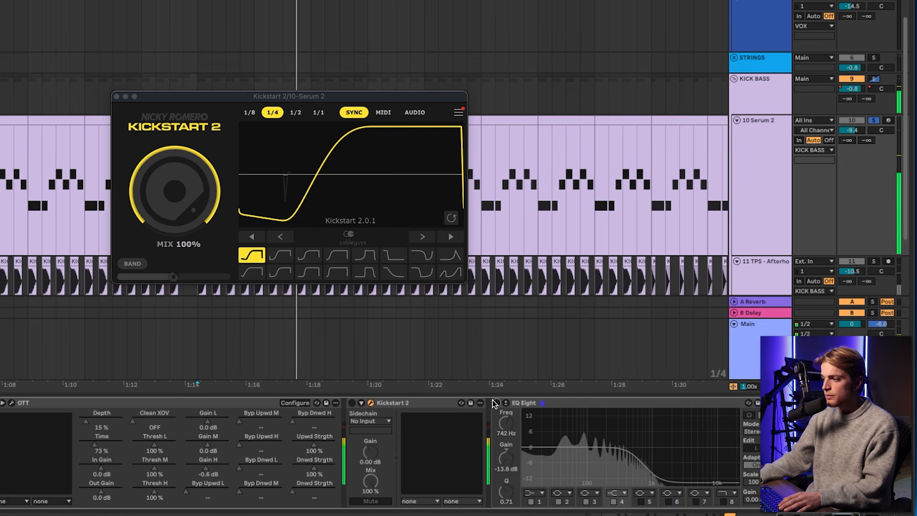
{"action": "left_click", "coordinate": [495, 402]}
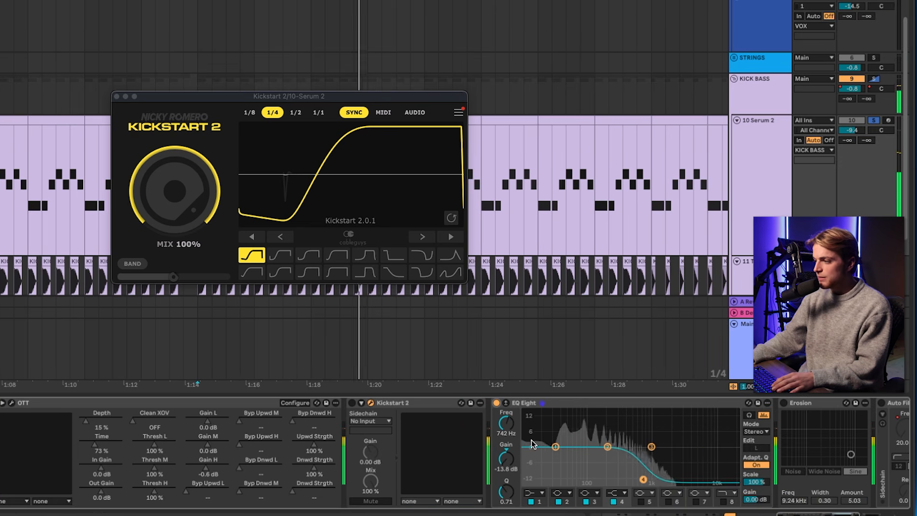
{"action": "left_click", "coordinate": [116, 96]}
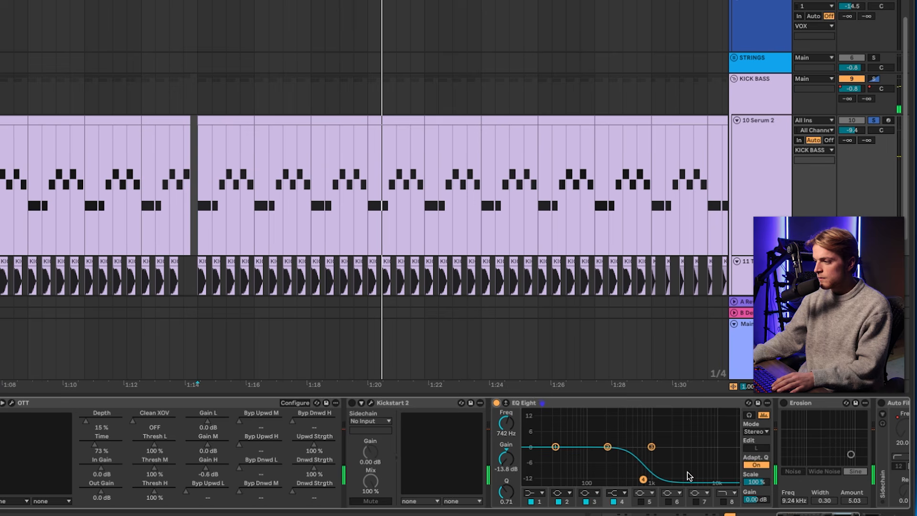
Step: Turn on the Erosion device and play the bass through it
{"action": "scroll", "coordinate": [688, 475], "scroll_direction": "right", "scroll_amount": 5}
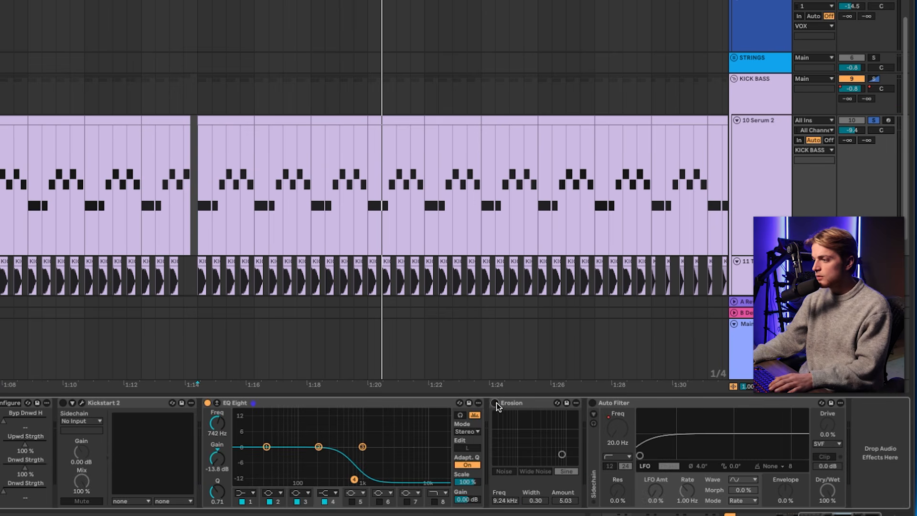
{"action": "left_click", "coordinate": [495, 403]}
{"action": "key", "text": "space"}
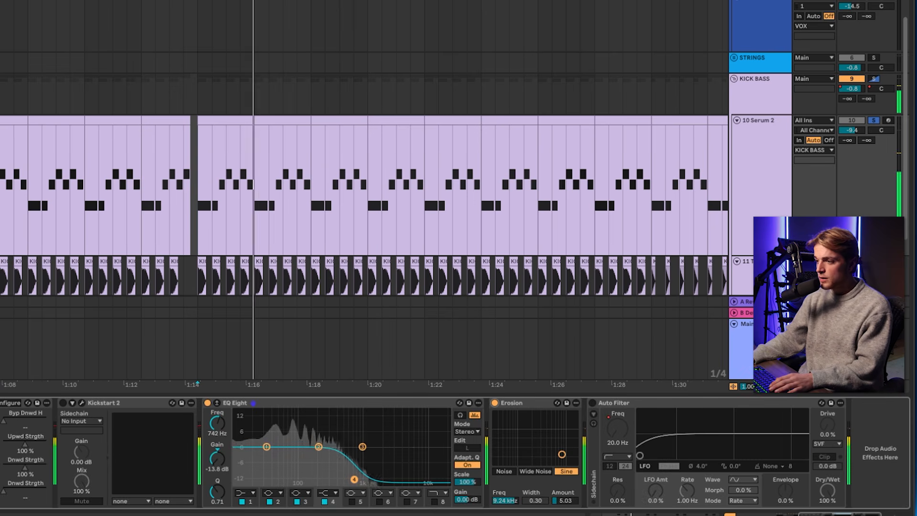
Step: Turn on the Auto Filter and show its Frequency automation on the Serum 2 track
{"action": "left_click", "coordinate": [593, 402]}
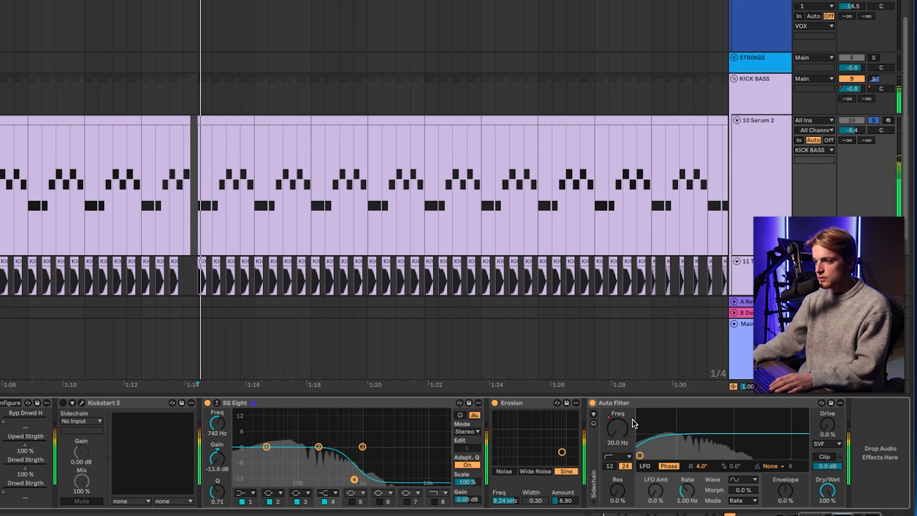
{"action": "right_click", "coordinate": [626, 424]}
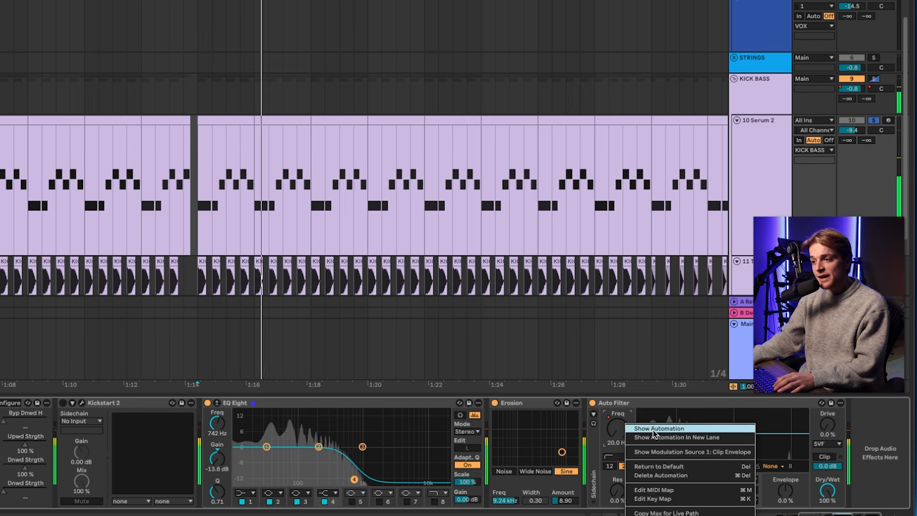
{"action": "left_click", "coordinate": [654, 429]}
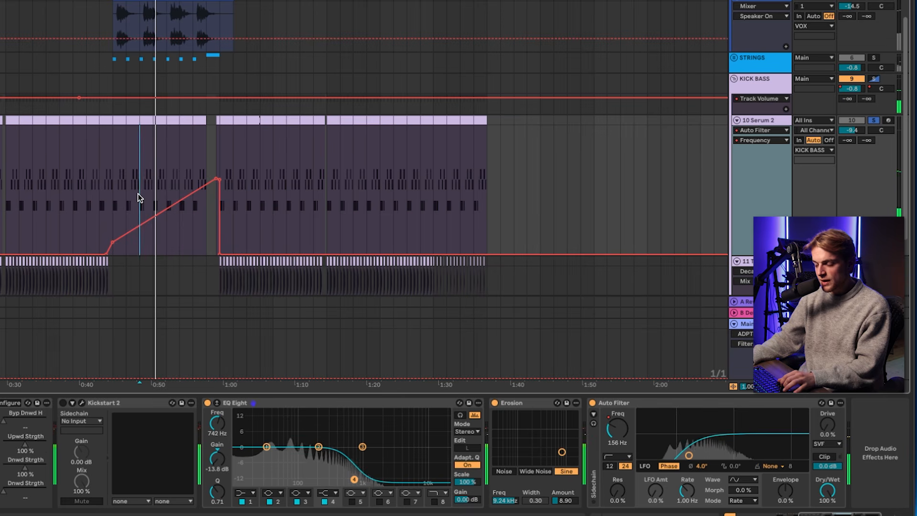
{"action": "scroll", "coordinate": [268, 211], "scroll_direction": "up", "scroll_amount": 5}
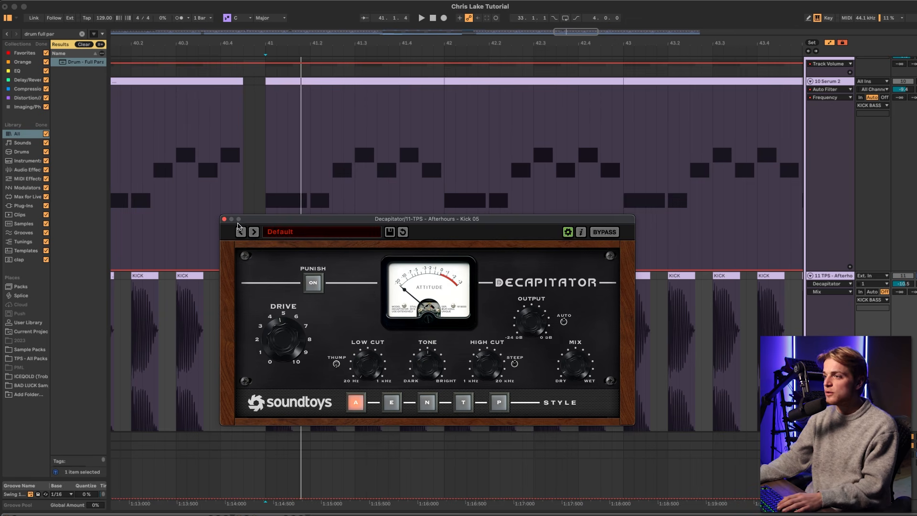
Step: Close the kick's Decapitator window and play the drum section from bar 33
{"action": "left_click", "coordinate": [224, 218]}
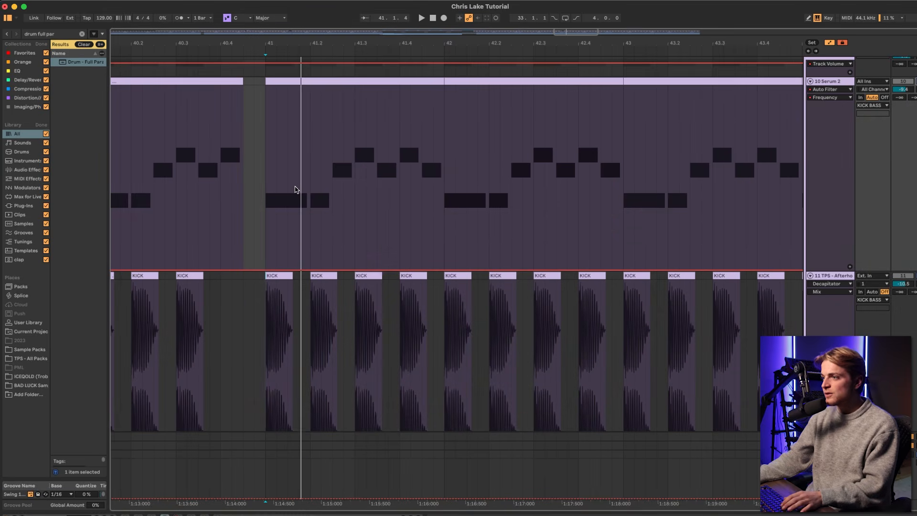
{"action": "left_click", "coordinate": [263, 206]}
{"action": "scroll", "coordinate": [262, 206], "scroll_direction": "down", "scroll_amount": 5}
{"action": "scroll", "coordinate": [262, 209], "scroll_direction": "down", "scroll_amount": 5}
{"action": "scroll", "coordinate": [281, 205], "scroll_direction": "up", "scroll_amount": 6}
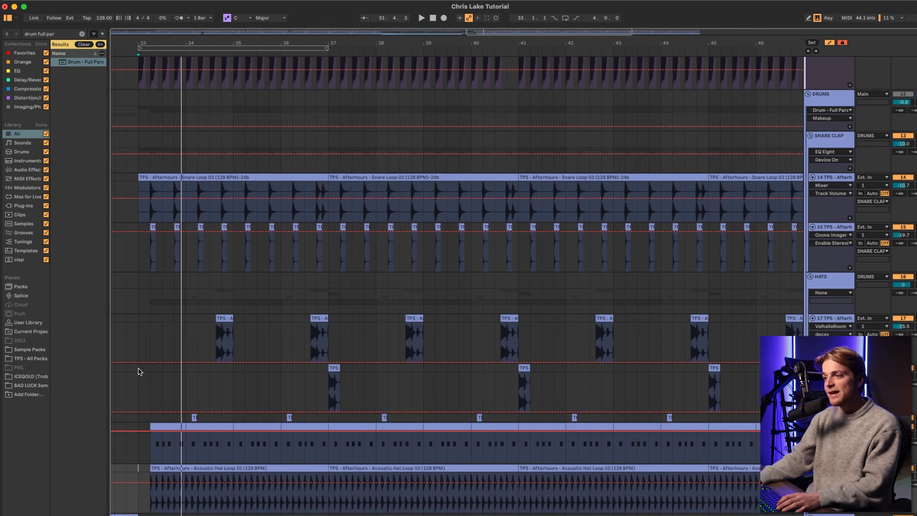
{"action": "left_click", "coordinate": [134, 338]}
{"action": "key", "text": "space"}
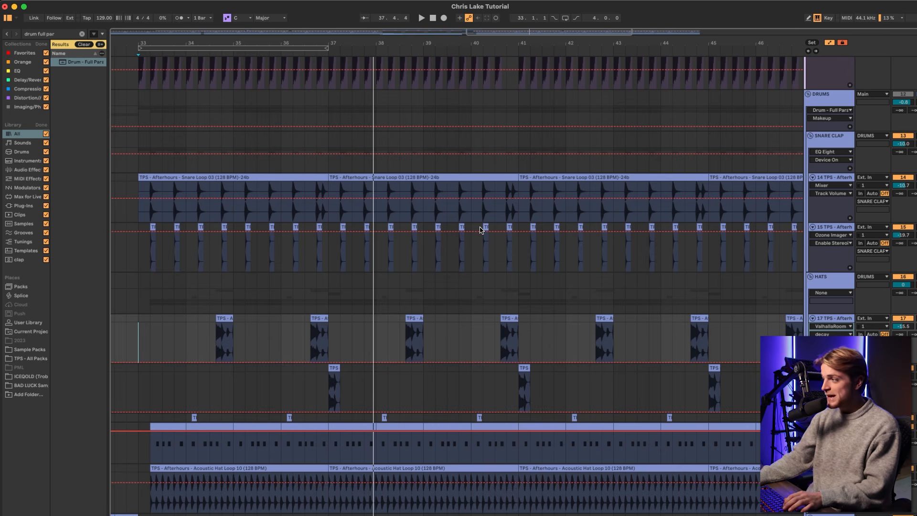
Step: Solo the SNARE CLAP group and play it from bar 33
{"action": "scroll", "coordinate": [480, 230], "scroll_direction": "down", "scroll_amount": 2}
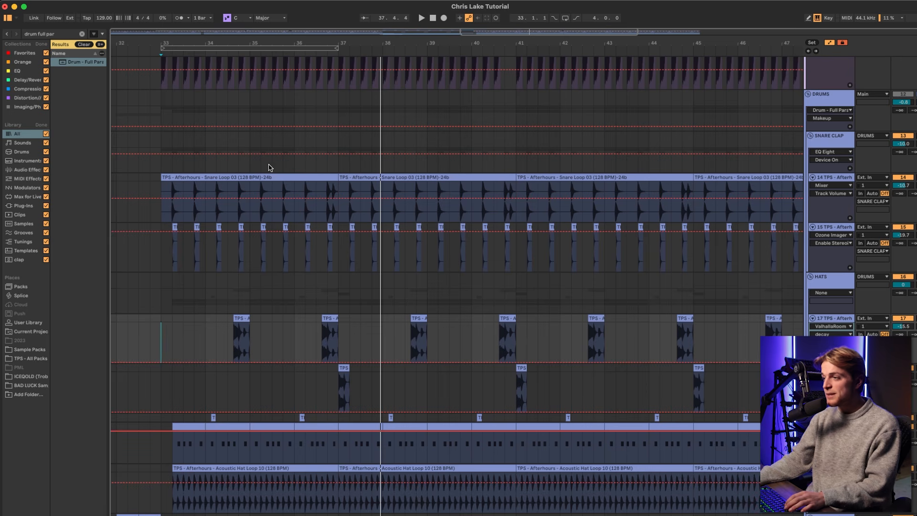
{"action": "scroll", "coordinate": [153, 184], "scroll_direction": "up", "scroll_amount": 2}
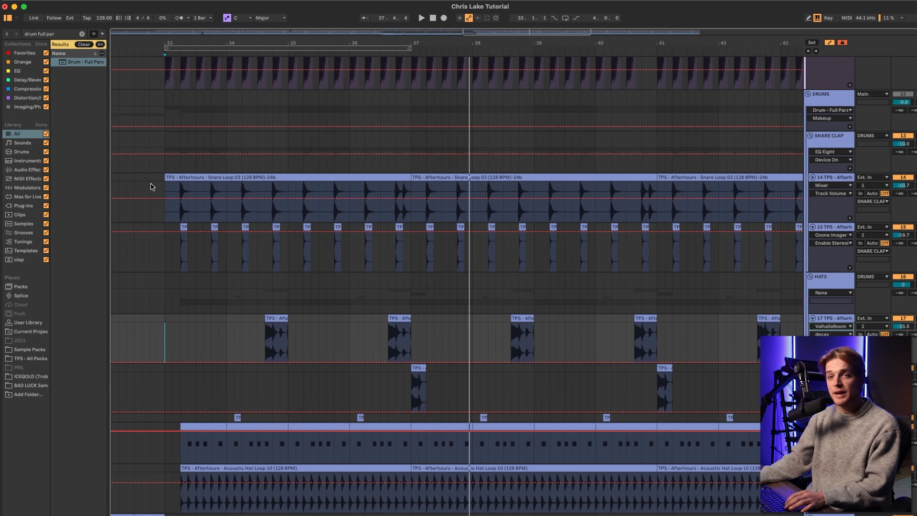
{"action": "left_click", "coordinate": [157, 183]}
{"action": "scroll", "coordinate": [164, 176], "scroll_direction": "up", "scroll_amount": 1}
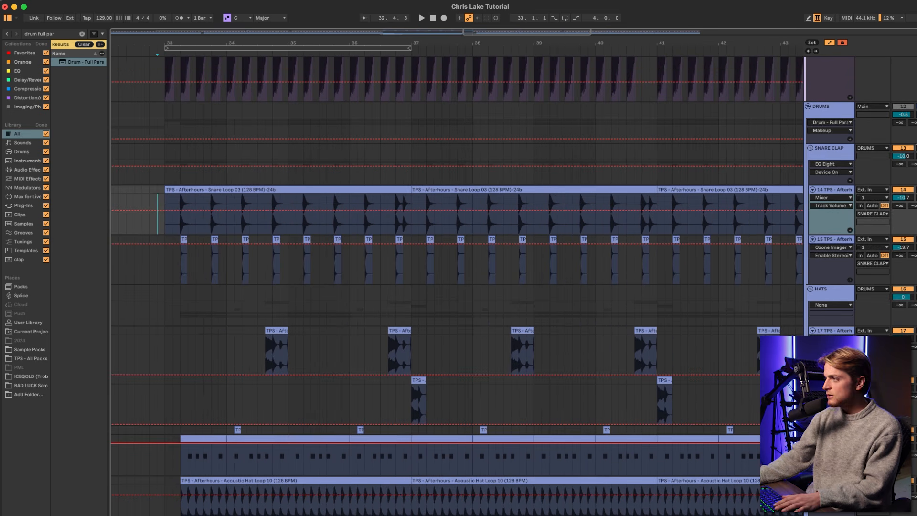
{"action": "left_click", "coordinate": [916, 148]}
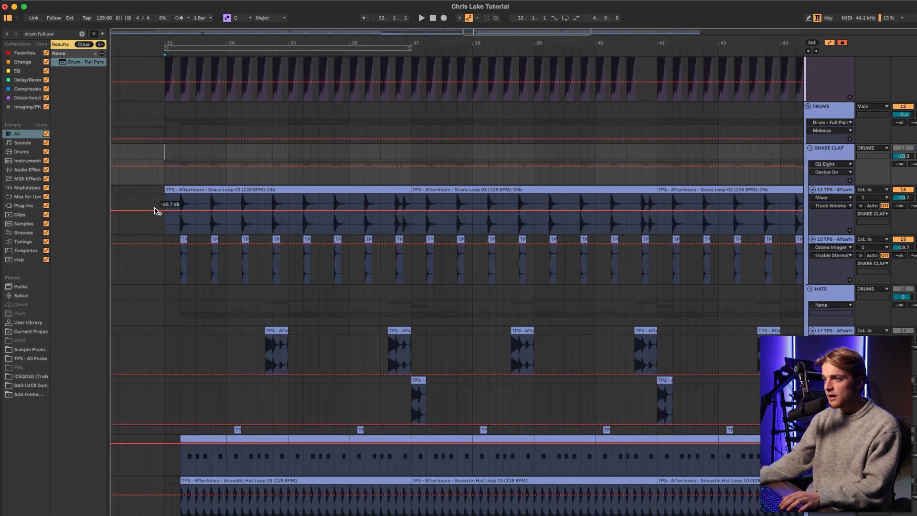
{"action": "scroll", "coordinate": [158, 211], "scroll_direction": "up", "scroll_amount": 3}
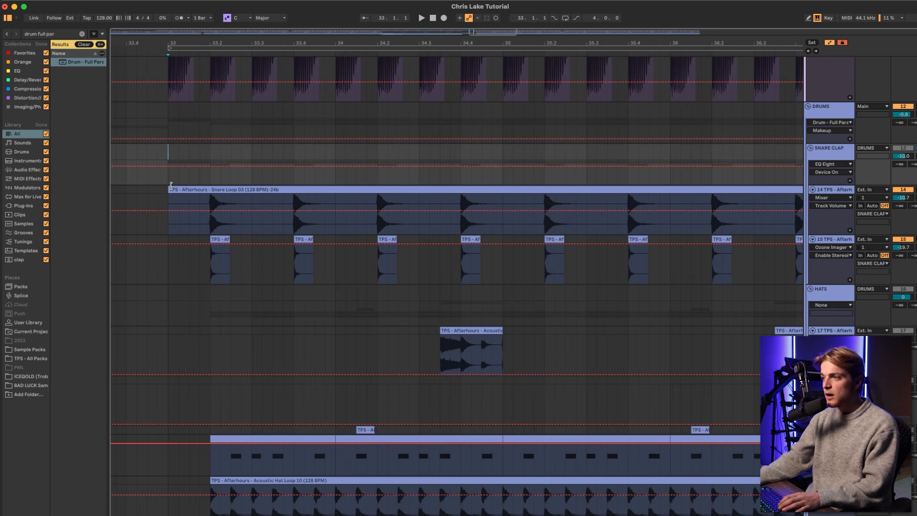
{"action": "key", "text": "space"}
Step: Solo the Snare Loop 03 track and show its device chain during playback
{"action": "left_click", "coordinate": [916, 190]}
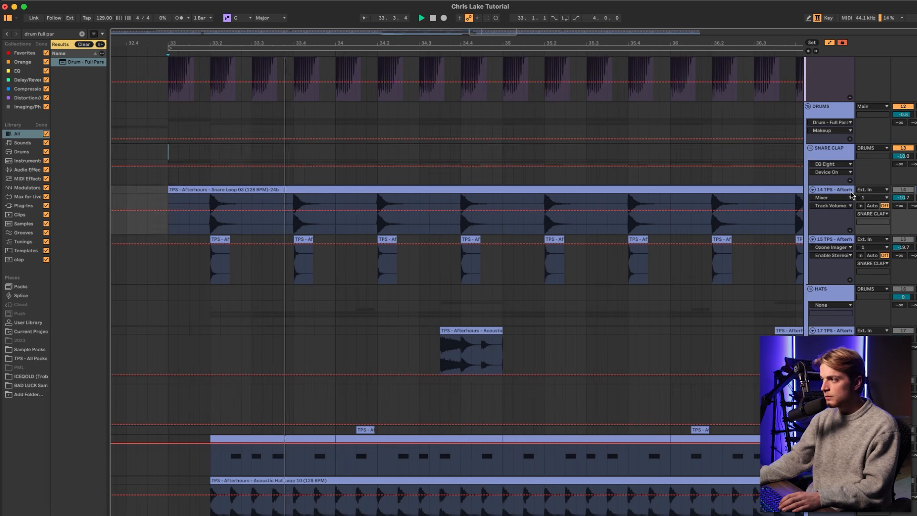
{"action": "double_click", "coordinate": [847, 191]}
{"action": "key", "text": "space"}
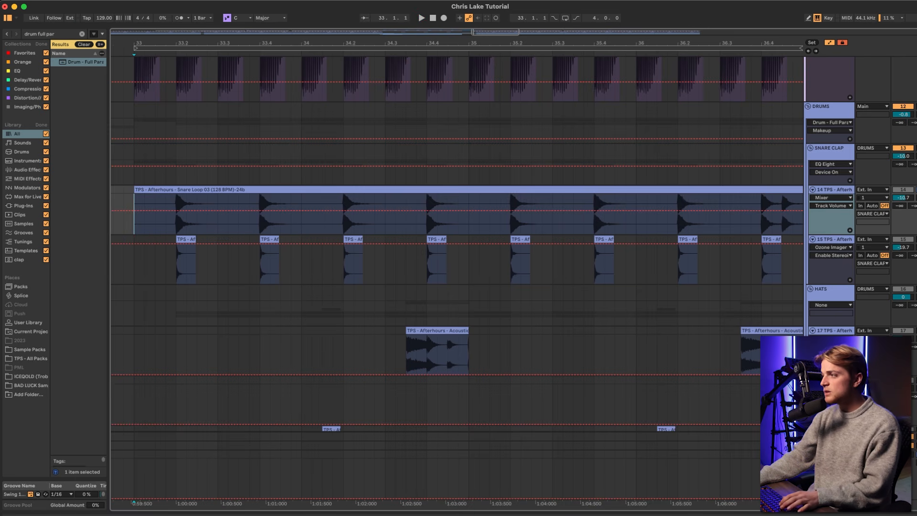
Step: Play track 15, the short hits below the snare loop, from bar 33
{"action": "left_click", "coordinate": [328, 256]}
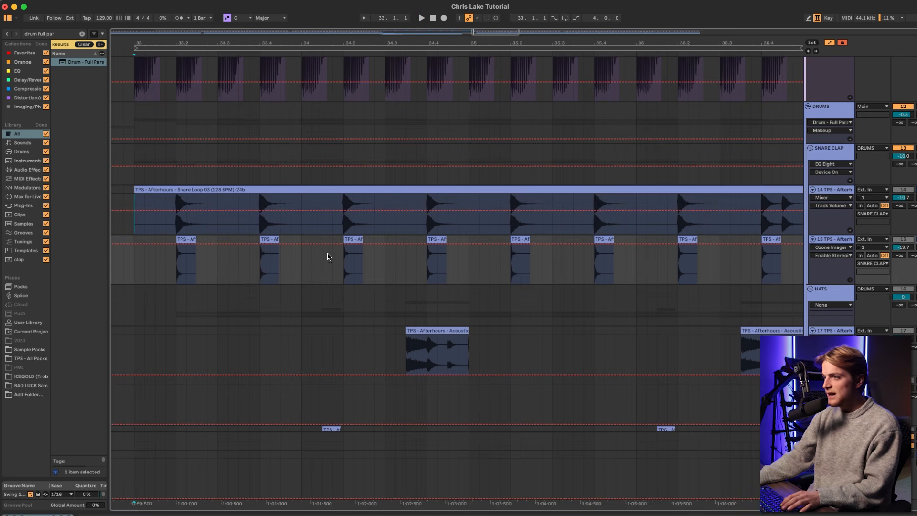
{"action": "scroll", "coordinate": [174, 266], "scroll_direction": "up", "scroll_amount": 3}
{"action": "left_click", "coordinate": [134, 264]}
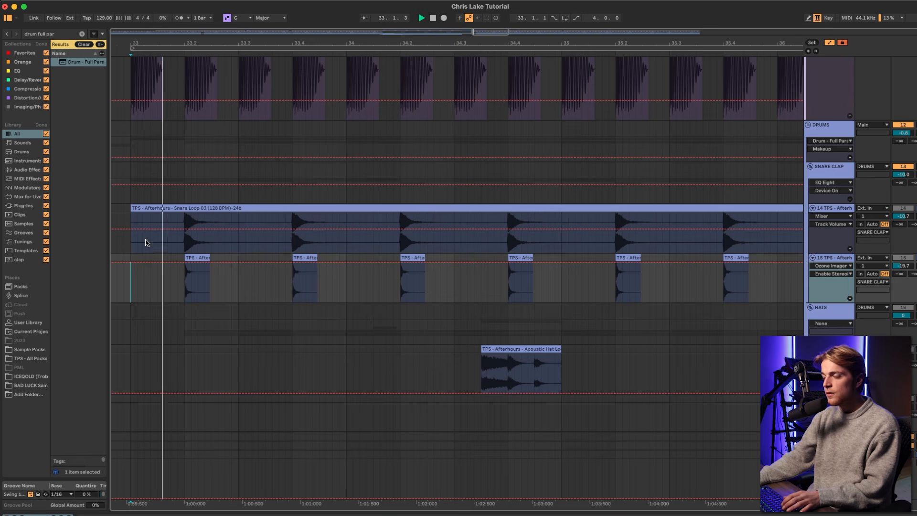
{"action": "key", "text": "space"}
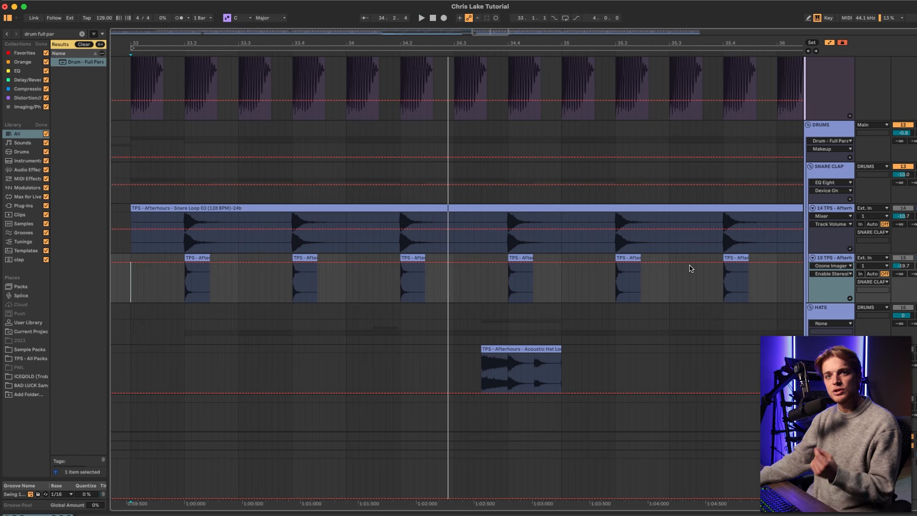
Step: Leave only Trash active in the SNARE CLAP effects chain, open its window and check its Drums preset list
{"action": "scroll", "coordinate": [526, 234], "scroll_direction": "down", "scroll_amount": 1}
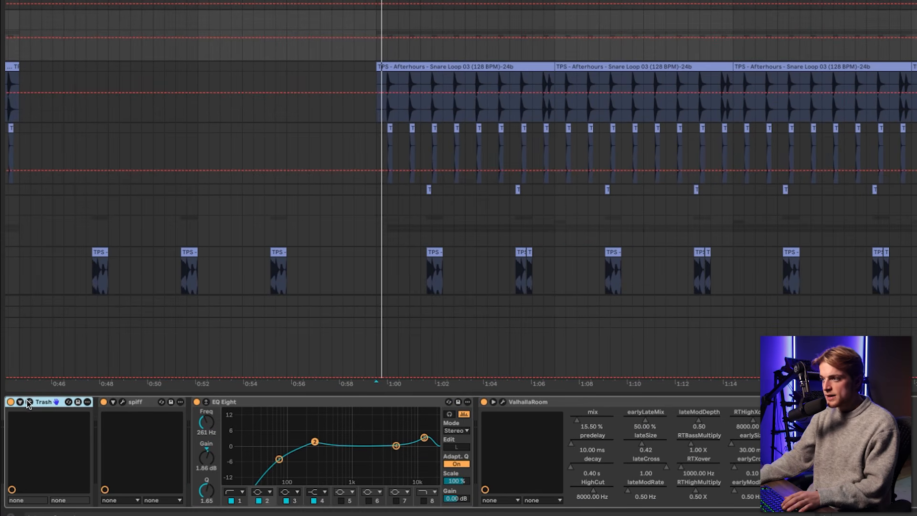
{"action": "left_click", "coordinate": [11, 402]}
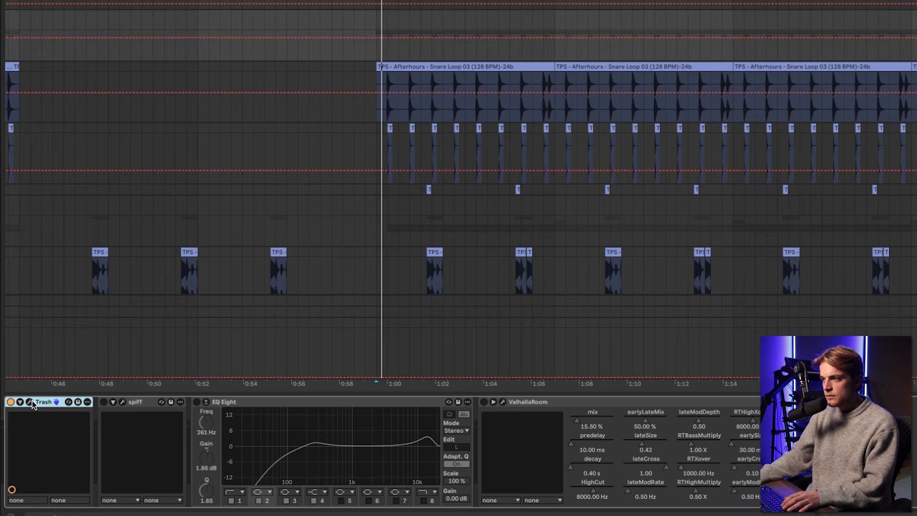
{"action": "left_click", "coordinate": [31, 401]}
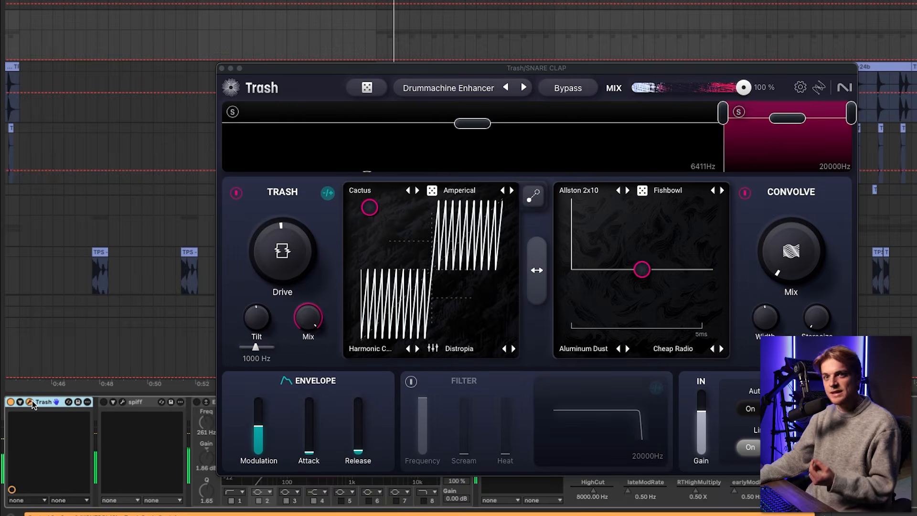
{"action": "left_click_drag", "start_coordinate": [473, 70], "coordinate": [452, 0]}
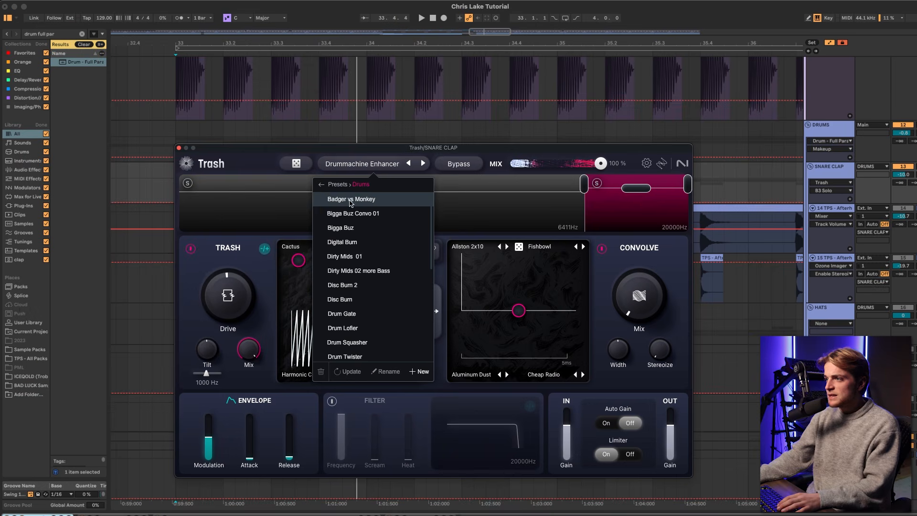
{"action": "left_click", "coordinate": [324, 163]}
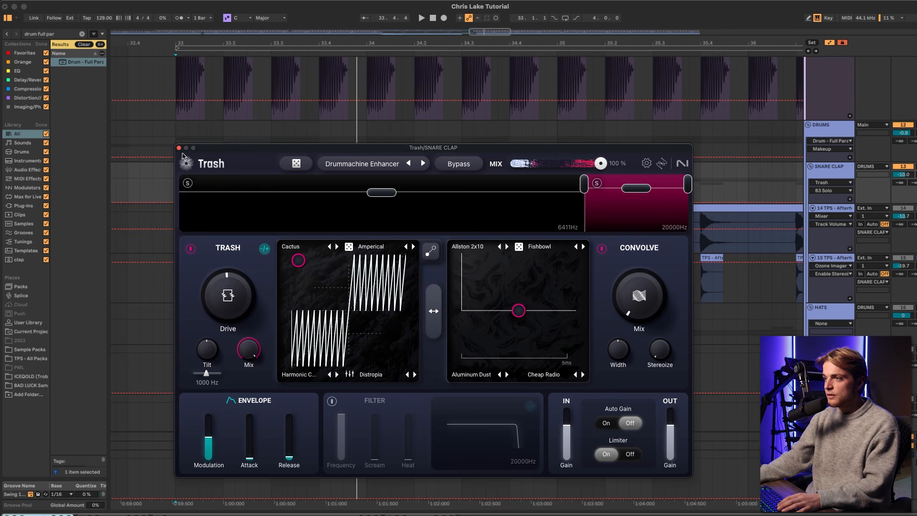
Step: Close Trash and examine the spiff window with its "Add punch to drum bus 2" preset
{"action": "left_click", "coordinate": [178, 149]}
{"action": "left_click", "coordinate": [837, 221]}
{"action": "left_click_drag", "start_coordinate": [821, 237], "coordinate": [253, 178]}
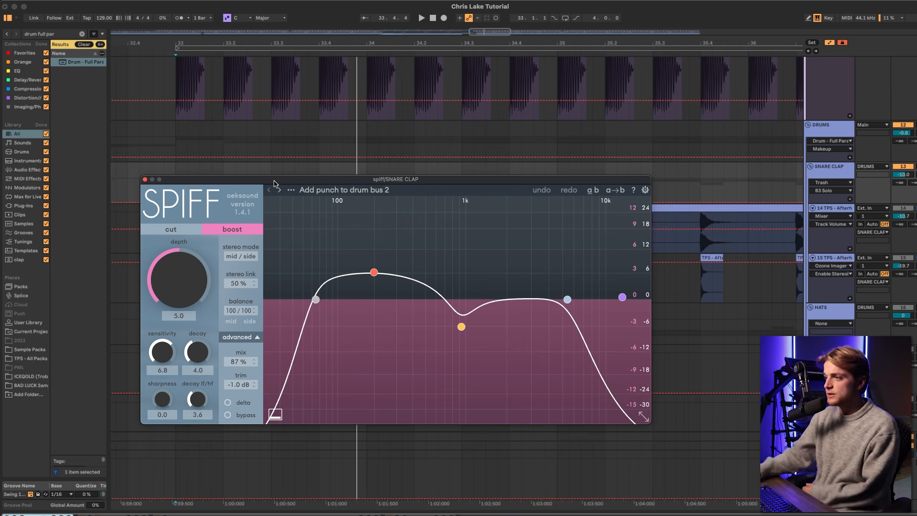
{"action": "left_click", "coordinate": [362, 189]}
{"action": "left_click", "coordinate": [304, 192]}
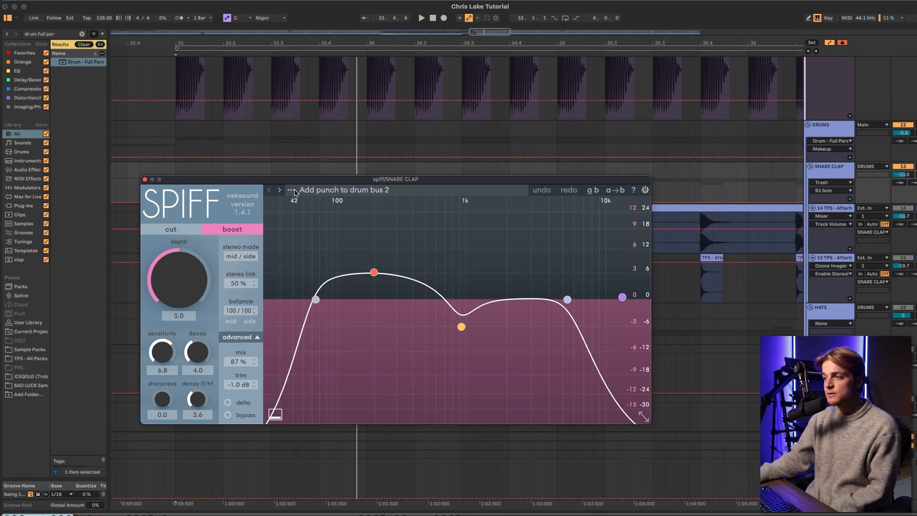
{"action": "left_click", "coordinate": [145, 180]}
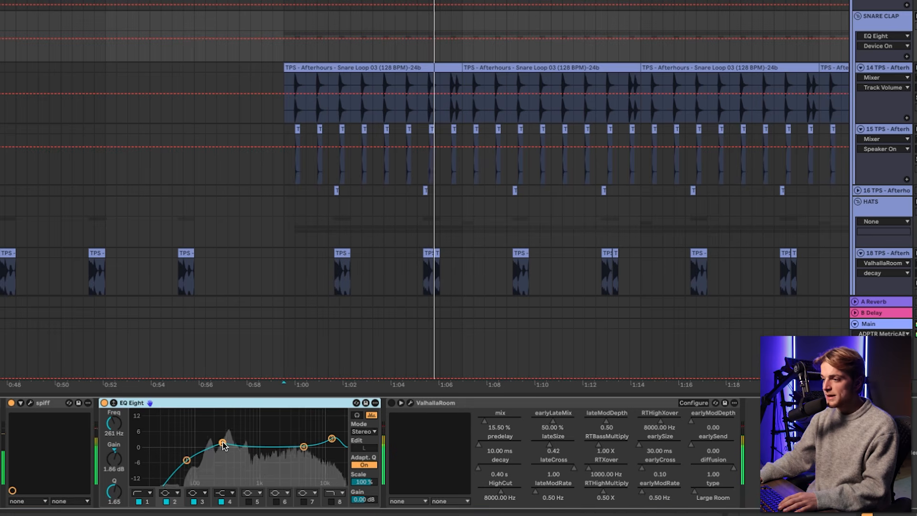
Step: Restart playback from bar 33 to hear the SNARE CLAP group through EQ Eight
{"action": "key", "text": "space"}
{"action": "key", "text": "space"}
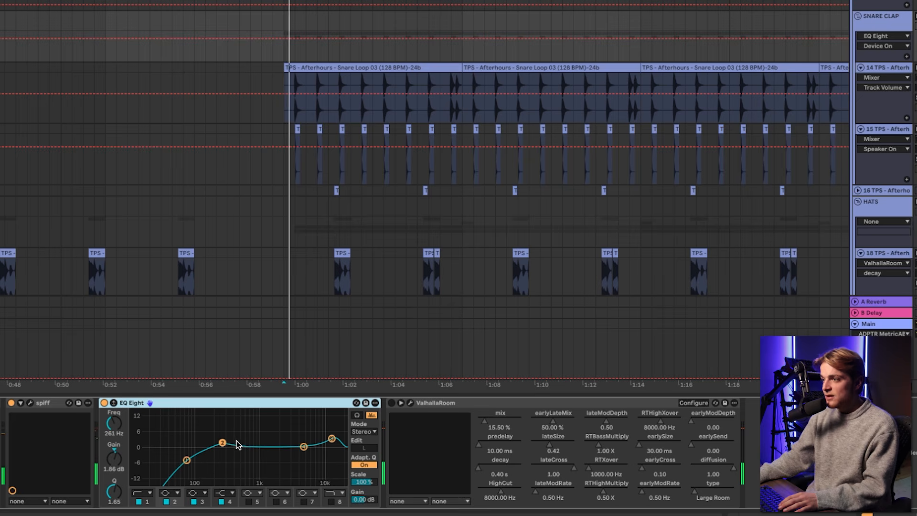
Step: Turn on ValhallaRoom in the SNARE CLAP chain, open its window and play the group with the reverb
{"action": "key", "text": "space"}
{"action": "left_click", "coordinate": [389, 404]}
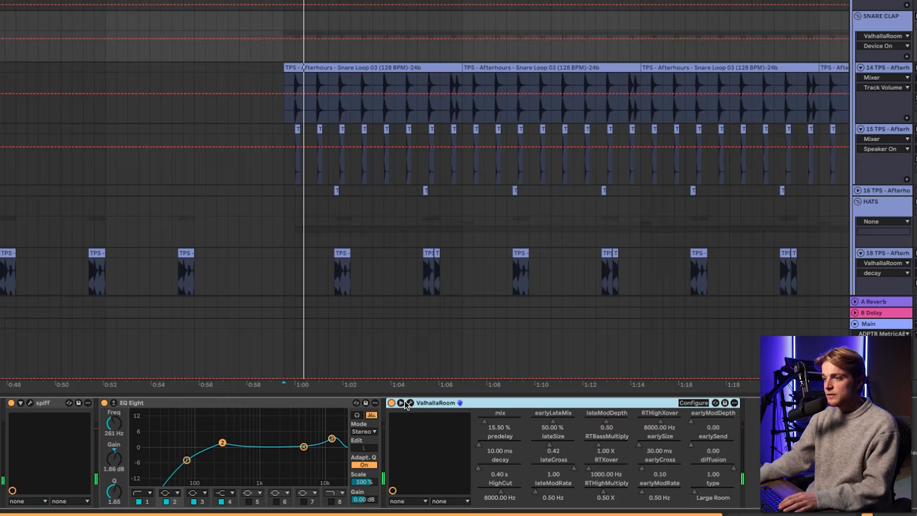
{"action": "left_click", "coordinate": [409, 403]}
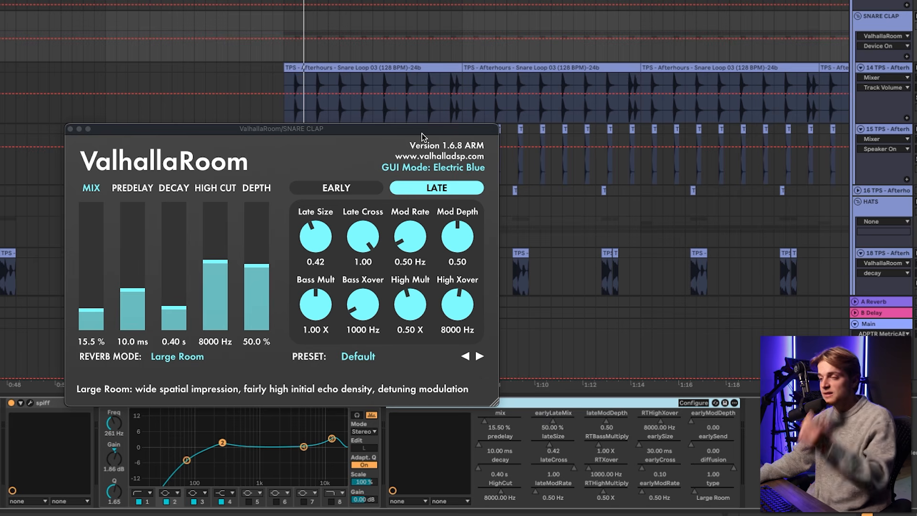
{"action": "key", "text": "space"}
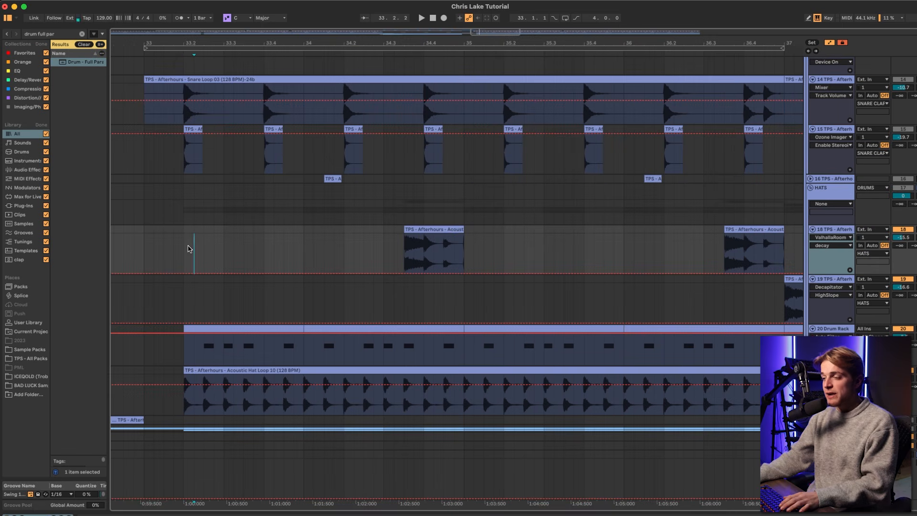
Step: Play the HATS group from beat 33.2 and examine the closed-hat notes in the Drum Rack clip
{"action": "key", "text": "space"}
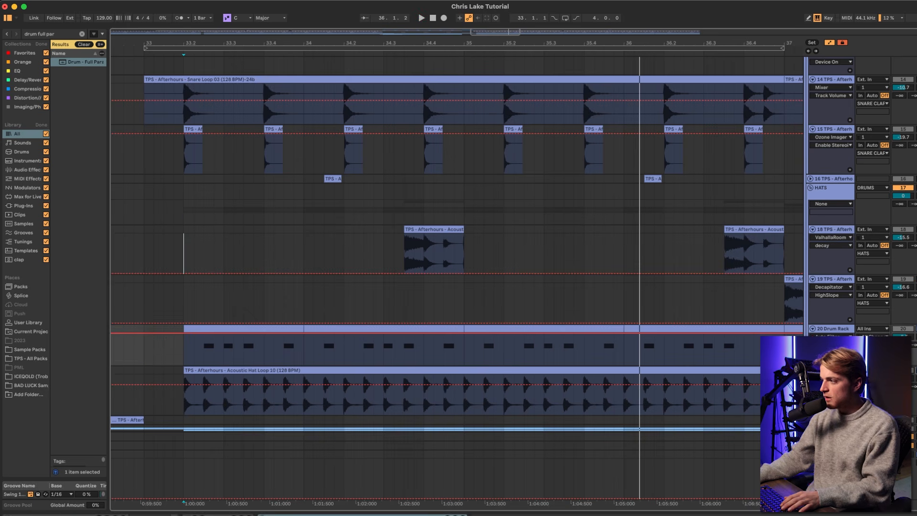
{"action": "left_click", "coordinate": [183, 352]}
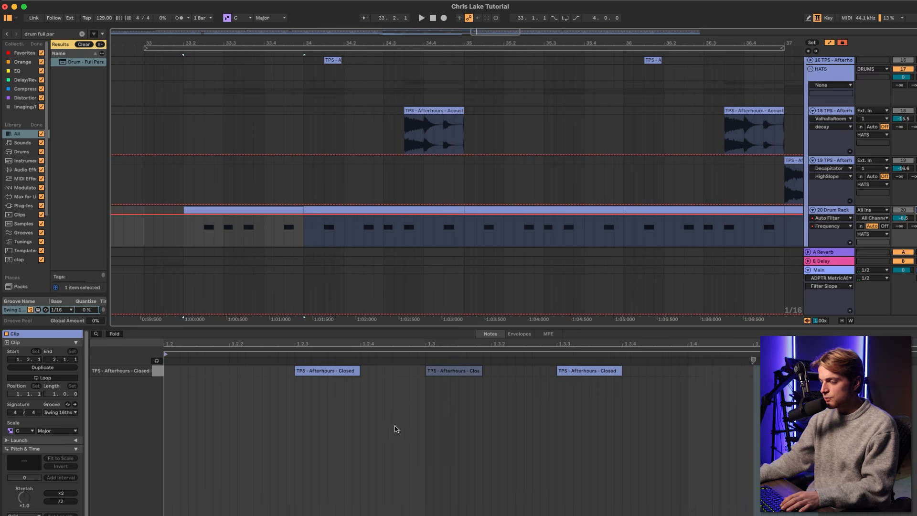
{"action": "left_click_drag", "start_coordinate": [420, 326], "coordinate": [419, 314]}
{"action": "left_click_drag", "start_coordinate": [287, 408], "coordinate": [883, 420]}
{"action": "left_click", "coordinate": [690, 408]}
{"action": "left_click_drag", "start_coordinate": [466, 405], "coordinate": [453, 366]}
{"action": "left_click_drag", "start_coordinate": [494, 393], "coordinate": [443, 363]}
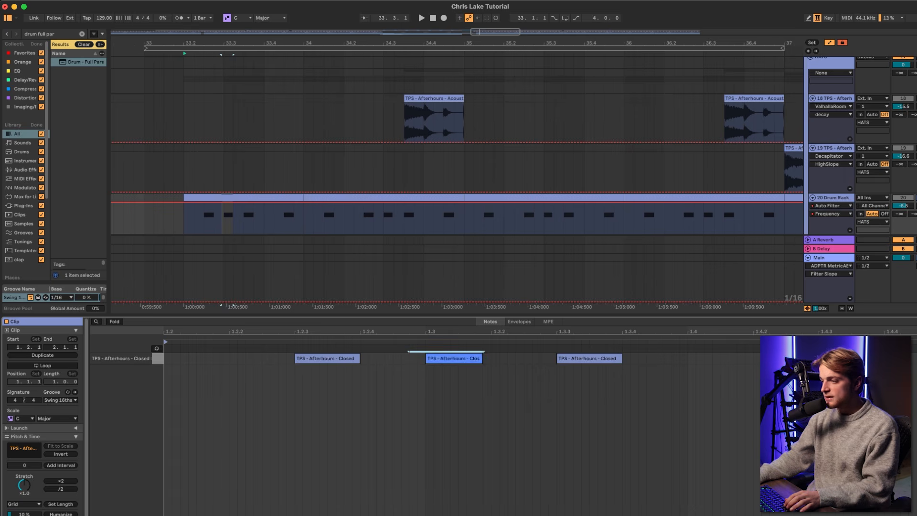
{"action": "double_click", "coordinate": [384, 315]}
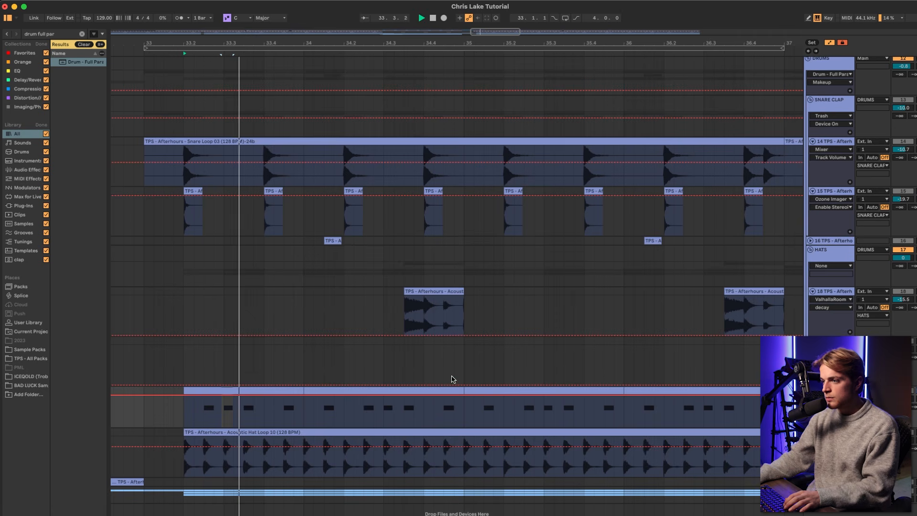
{"action": "key", "text": "space"}
Step: Undo the last volume change on the Acoustic Hat Loop 10 track and play it from beat 33.2
{"action": "left_click", "coordinate": [830, 432]}
{"action": "scroll", "coordinate": [235, 458], "scroll_direction": "up", "scroll_amount": 2}
{"action": "left_click", "coordinate": [160, 471]}
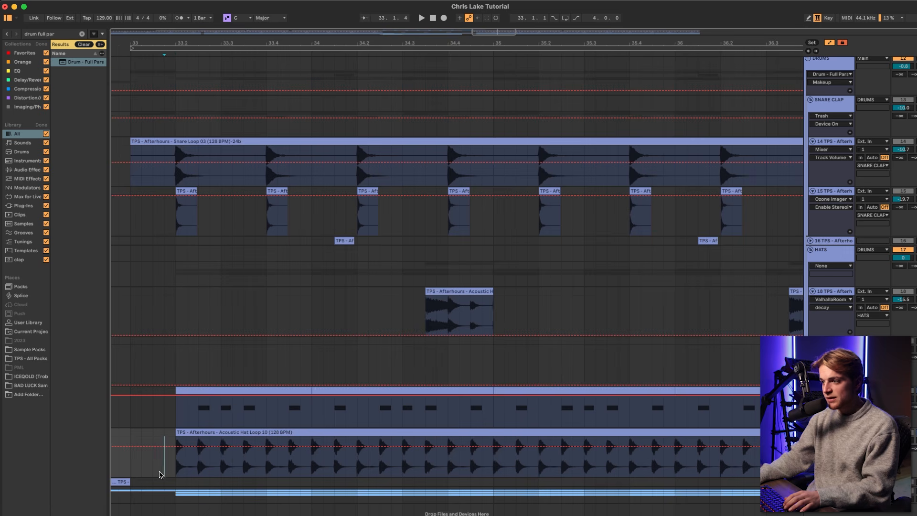
{"action": "key", "text": "super+z"}
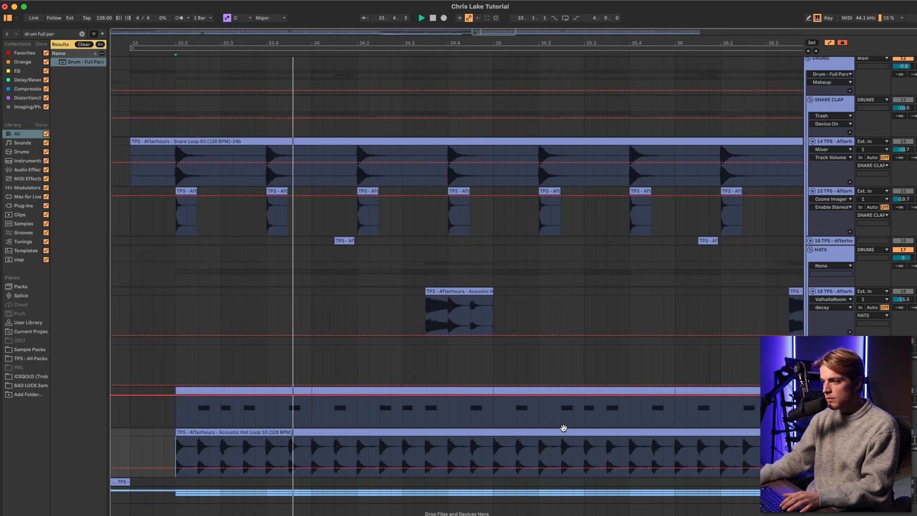
{"action": "key", "text": "space"}
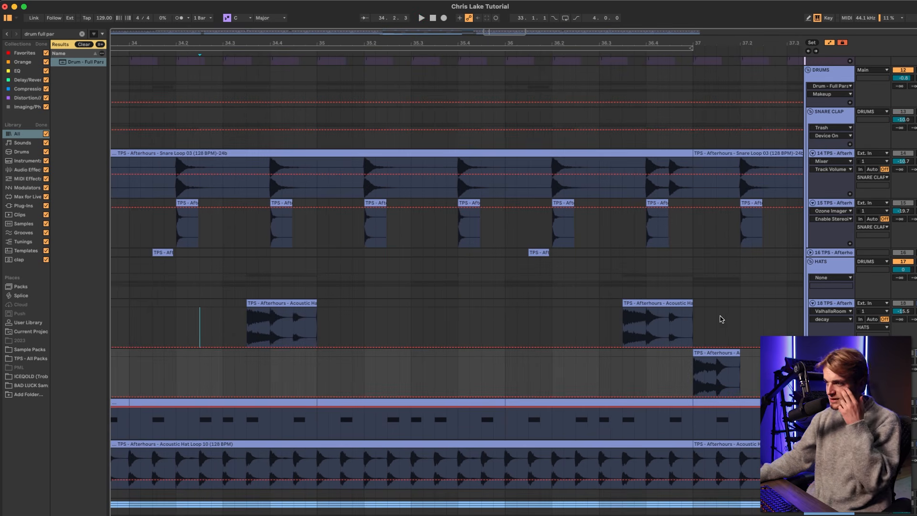
Step: Extend the first Acoustic Hat Loop 04 clip on track 18 back to bar 33 and play the full loop
{"action": "scroll", "coordinate": [199, 309], "scroll_direction": "down", "scroll_amount": 8}
{"action": "scroll", "coordinate": [198, 310], "scroll_direction": "up", "scroll_amount": 5}
{"action": "scroll", "coordinate": [129, 312], "scroll_direction": "down", "scroll_amount": 8}
{"action": "scroll", "coordinate": [125, 313], "scroll_direction": "up", "scroll_amount": 8}
{"action": "scroll", "coordinate": [127, 314], "scroll_direction": "down", "scroll_amount": 6}
{"action": "scroll", "coordinate": [169, 317], "scroll_direction": "up", "scroll_amount": 6}
{"action": "scroll", "coordinate": [143, 319], "scroll_direction": "down", "scroll_amount": 3}
{"action": "scroll", "coordinate": [134, 320], "scroll_direction": "up", "scroll_amount": 3}
{"action": "left_click_drag", "start_coordinate": [268, 304], "coordinate": [124, 309]}
{"action": "key", "text": "space"}
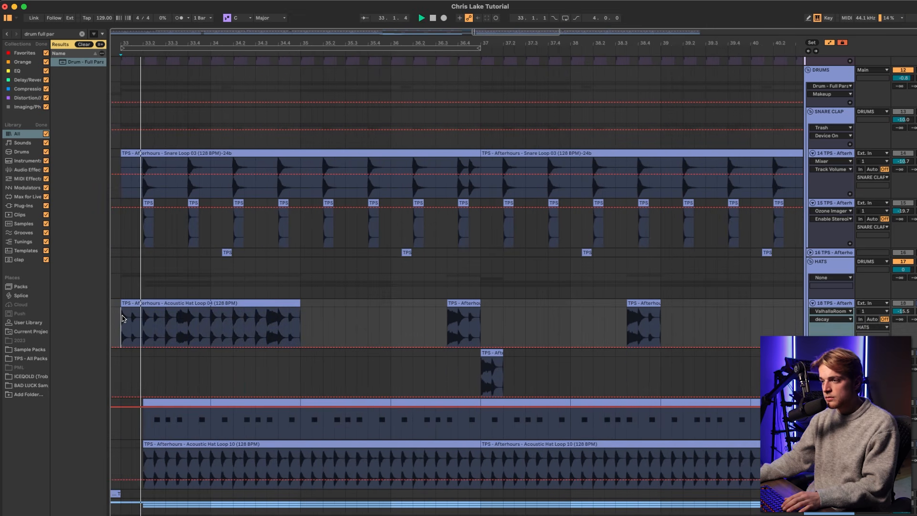
Step: Trim the Acoustic Hat Loop 04 clip back to its short section just before bar 35
{"action": "left_click_drag", "start_coordinate": [123, 312], "coordinate": [266, 319]}
{"action": "scroll", "coordinate": [272, 320], "scroll_direction": "up", "scroll_amount": 3}
{"action": "left_click_drag", "start_coordinate": [227, 292], "coordinate": [341, 315]}
Step: Examine the short Acoustic Hat Loop 01 clip at bar 37 and play the hats from bar 33
{"action": "scroll", "coordinate": [353, 317], "scroll_direction": "down", "scroll_amount": 5}
{"action": "scroll", "coordinate": [413, 321], "scroll_direction": "up", "scroll_amount": 3}
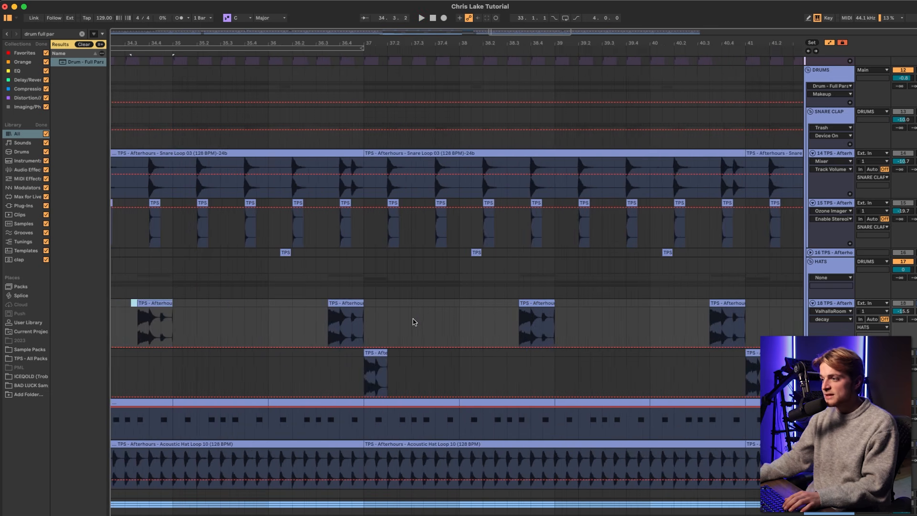
{"action": "scroll", "coordinate": [318, 322], "scroll_direction": "up", "scroll_amount": 5}
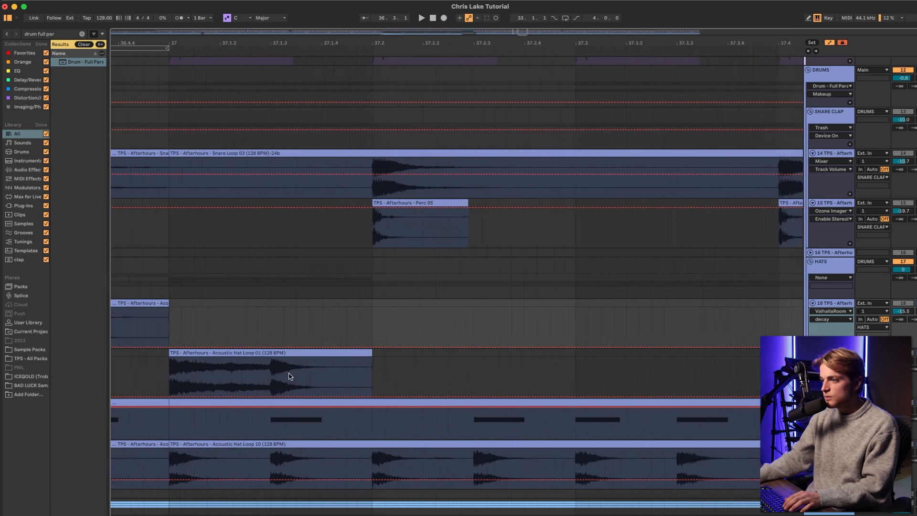
{"action": "left_click", "coordinate": [199, 381]}
{"action": "scroll", "coordinate": [410, 317], "scroll_direction": "down", "scroll_amount": 5}
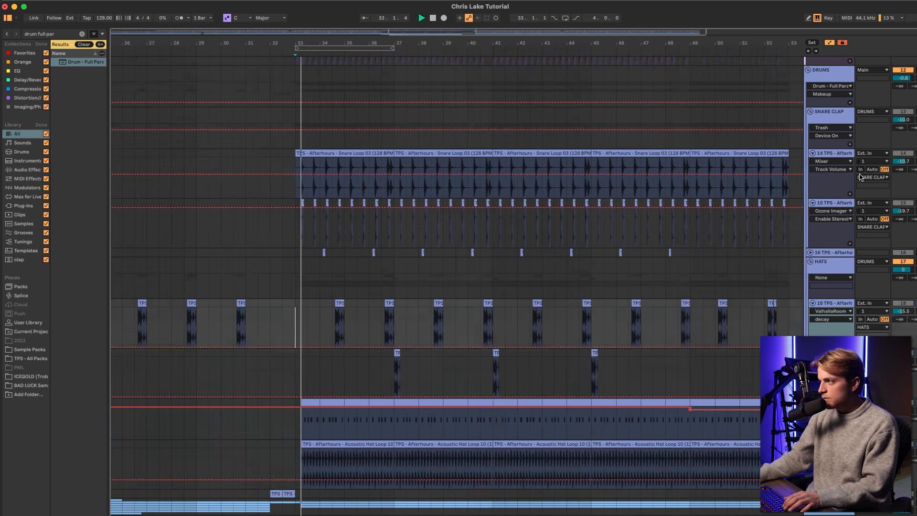
Step: Toggle tracks 15 and 16 and audition a cymbal of the Cozy Power kit in Addictive Drums 2
{"action": "left_click", "coordinate": [902, 203]}
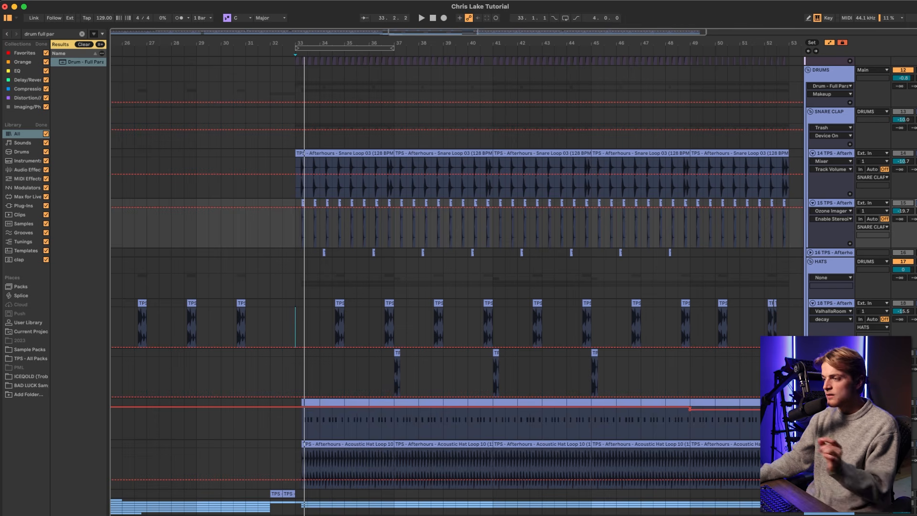
{"action": "left_click", "coordinate": [902, 252]}
{"action": "scroll", "coordinate": [522, 332], "scroll_direction": "up", "scroll_amount": 1}
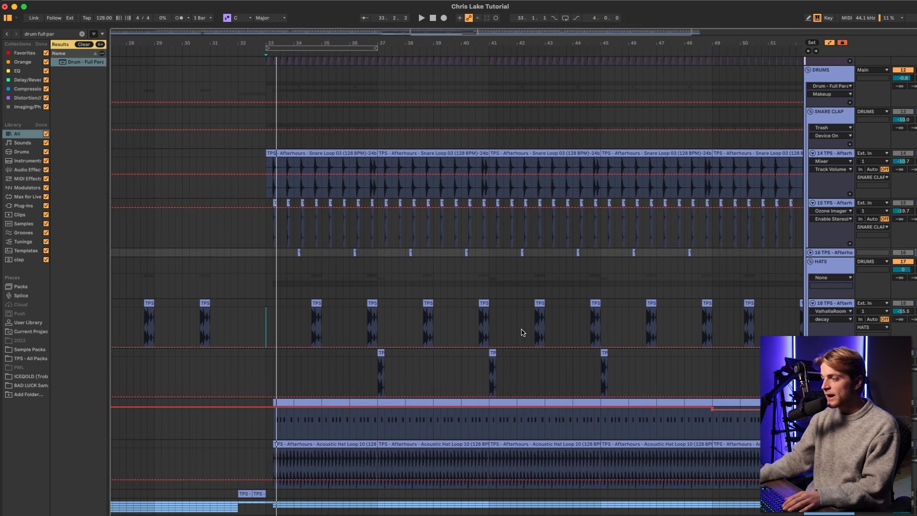
{"action": "key", "text": "space"}
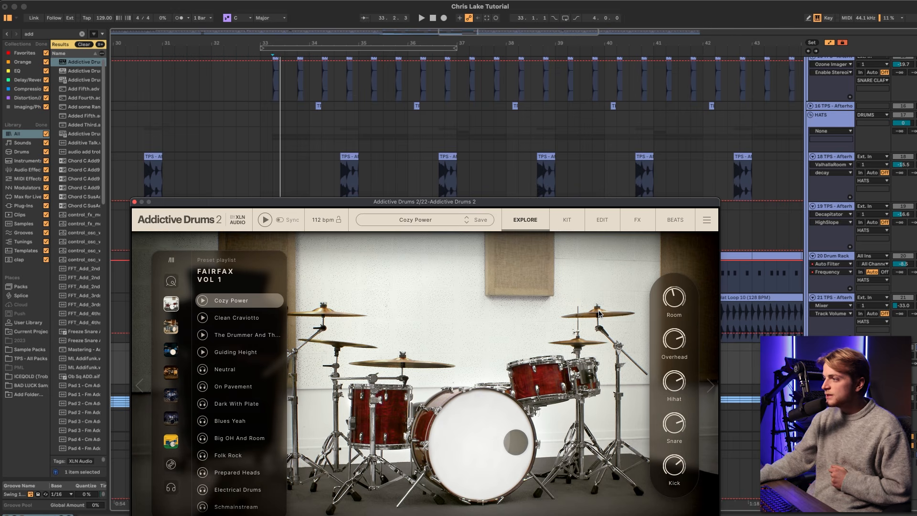
{"action": "left_click", "coordinate": [584, 338]}
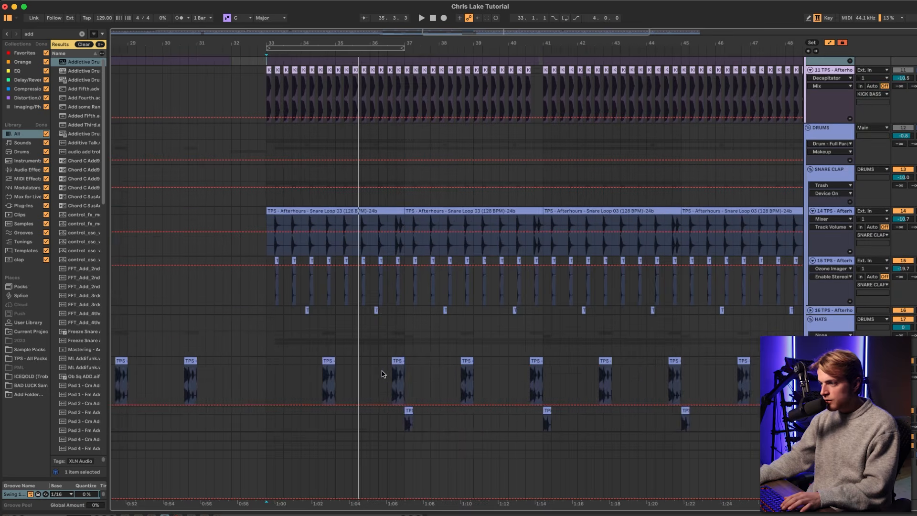
Step: Examine the short track 16 hit just before beat 36.2 and play the drums from bar 33
{"action": "scroll", "coordinate": [373, 303], "scroll_direction": "up", "scroll_amount": 3}
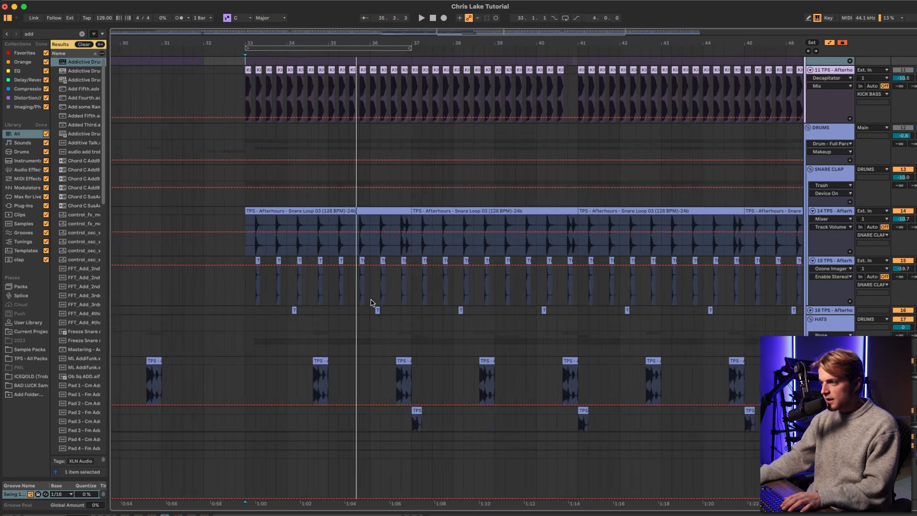
{"action": "scroll", "coordinate": [384, 315], "scroll_direction": "up", "scroll_amount": 3}
{"action": "left_click_drag", "start_coordinate": [359, 310], "coordinate": [378, 311]}
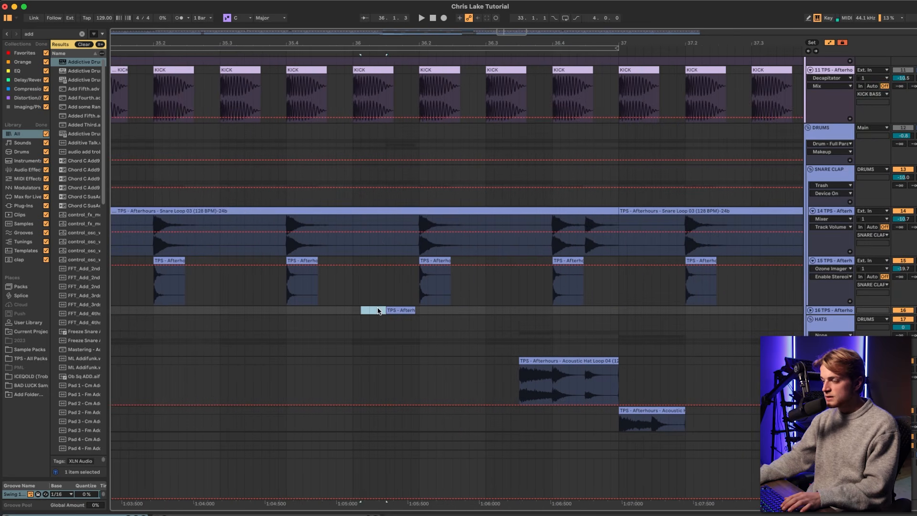
{"action": "scroll", "coordinate": [336, 321], "scroll_direction": "down", "scroll_amount": 3}
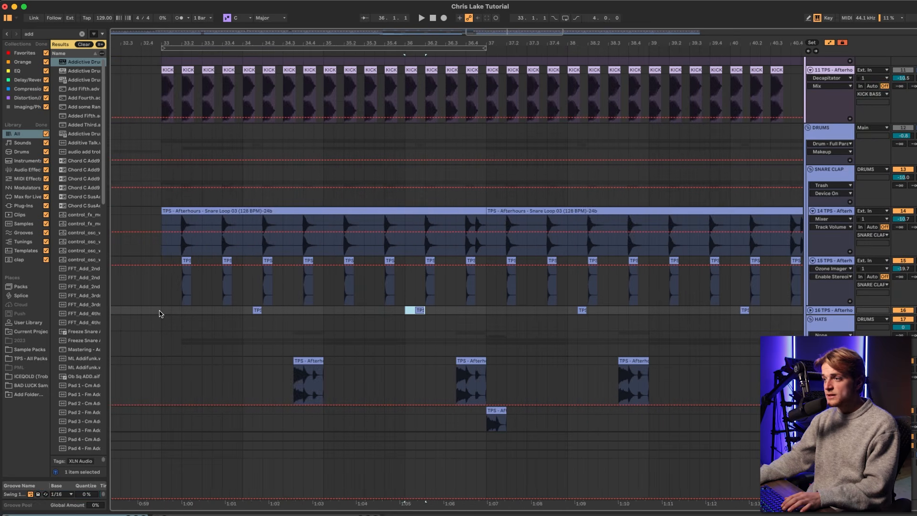
{"action": "left_click", "coordinate": [159, 310]}
{"action": "key", "text": "space"}
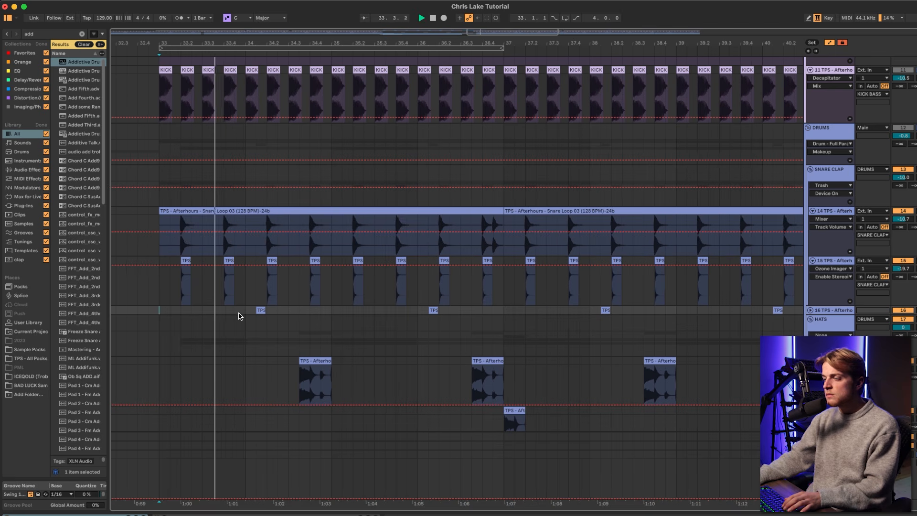
{"action": "key", "text": "space"}
Step: Highlight the first Serum 2 bass note from bar 33 to beat 33.2 and play from just before it
{"action": "scroll", "coordinate": [185, 317], "scroll_direction": "down", "scroll_amount": 4}
{"action": "scroll", "coordinate": [177, 330], "scroll_direction": "up", "scroll_amount": 4}
{"action": "left_click_drag", "start_coordinate": [173, 345], "coordinate": [257, 146]}
{"action": "scroll", "coordinate": [187, 162], "scroll_direction": "up", "scroll_amount": 10}
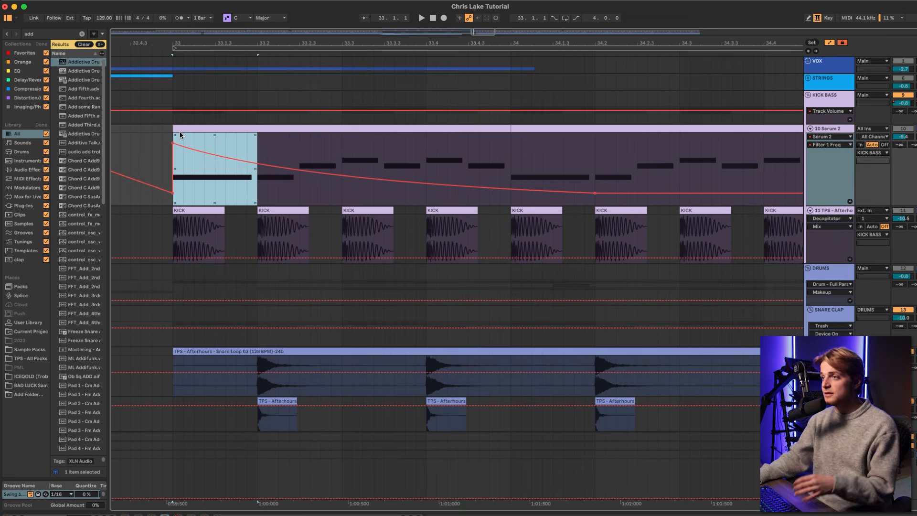
{"action": "left_click", "coordinate": [151, 137]}
{"action": "key", "text": "space"}
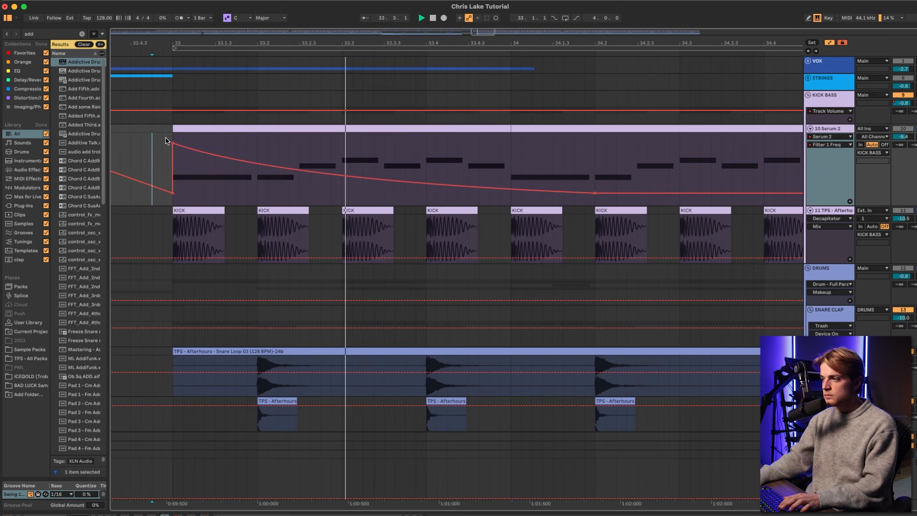
Step: Unfold the DRUMS group, examine the alternating hat clips around bar 37 and play from bar 33
{"action": "scroll", "coordinate": [166, 139], "scroll_direction": "down", "scroll_amount": 10}
{"action": "scroll", "coordinate": [148, 210], "scroll_direction": "up", "scroll_amount": 2}
{"action": "scroll", "coordinate": [149, 210], "scroll_direction": "up", "scroll_amount": 1}
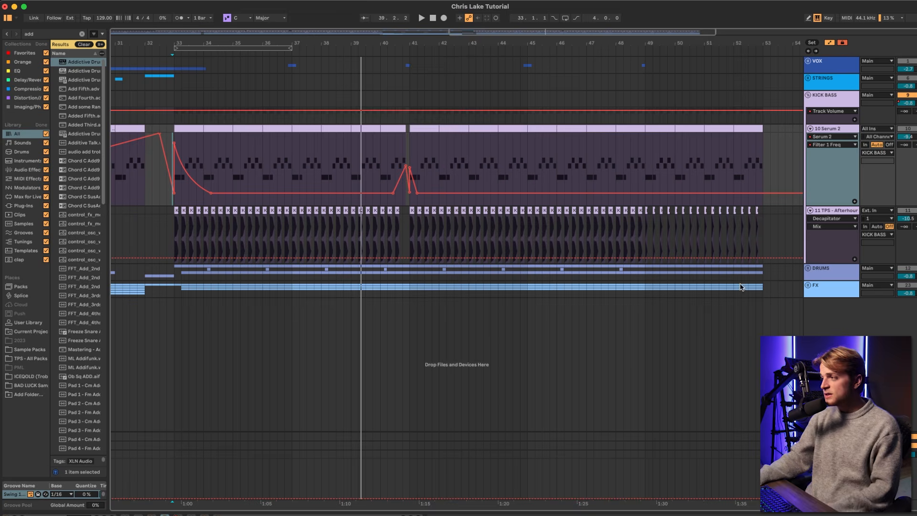
{"action": "left_click", "coordinate": [807, 268]}
{"action": "scroll", "coordinate": [435, 291], "scroll_direction": "down", "scroll_amount": 5}
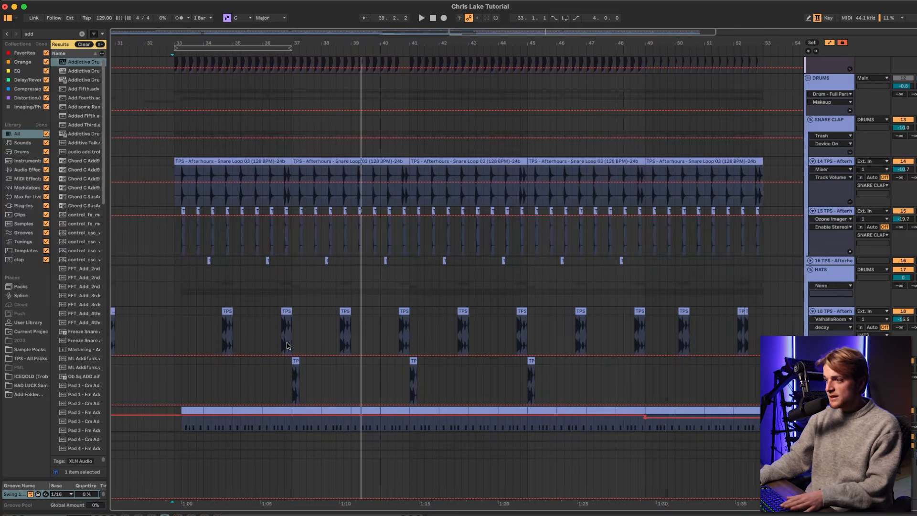
{"action": "scroll", "coordinate": [286, 344], "scroll_direction": "up", "scroll_amount": 5}
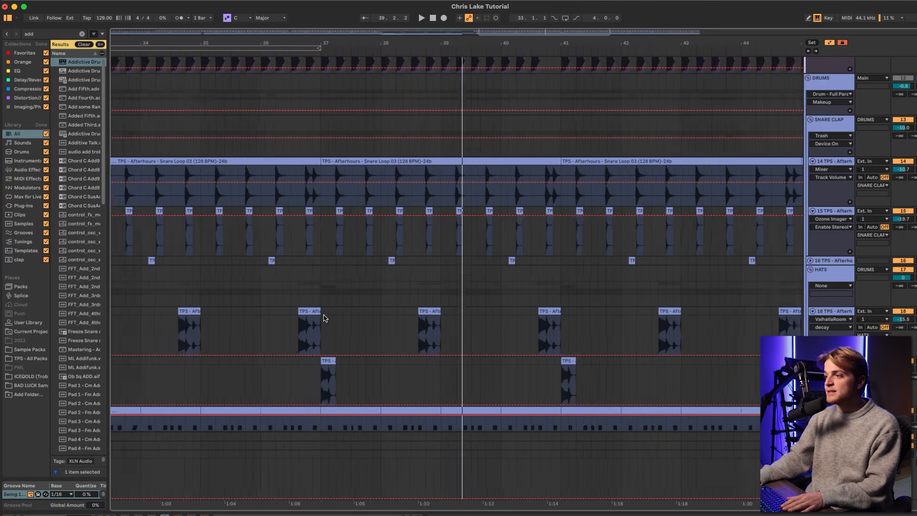
{"action": "scroll", "coordinate": [323, 317], "scroll_direction": "down", "scroll_amount": 5}
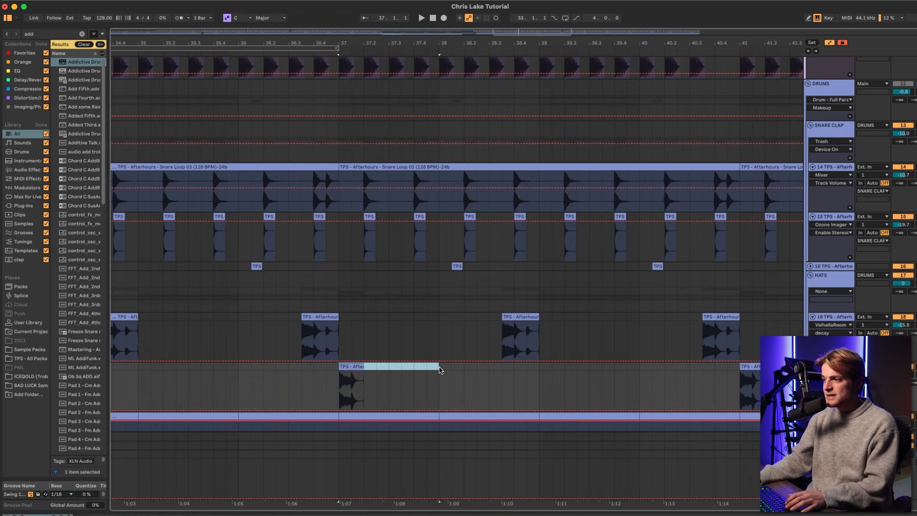
{"action": "scroll", "coordinate": [439, 369], "scroll_direction": "down", "scroll_amount": 4}
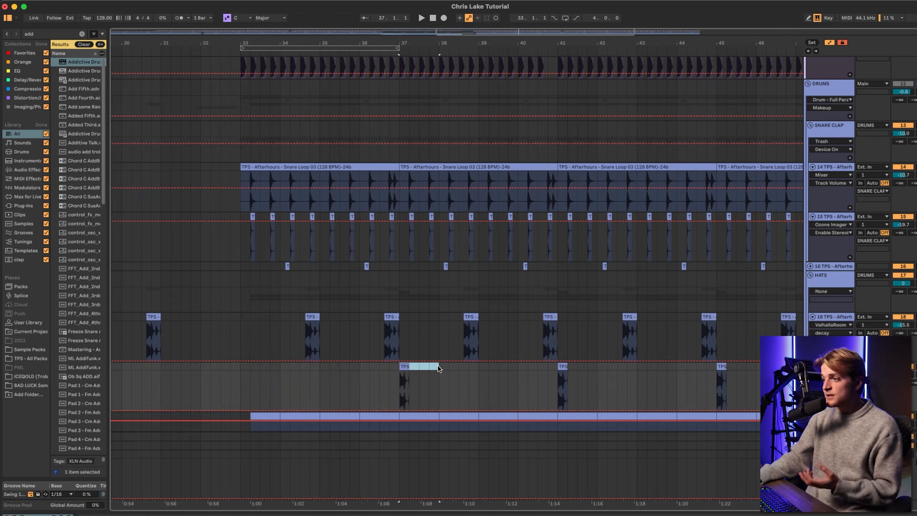
{"action": "key", "text": "space"}
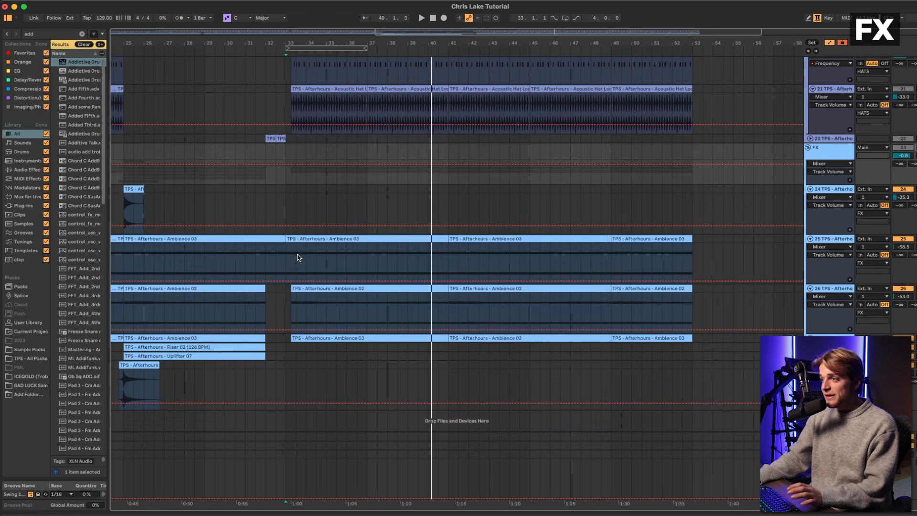
Step: Play the track from bar 33 with the Ambience 03 track in the FX group switched off
{"action": "left_click", "coordinate": [291, 257]}
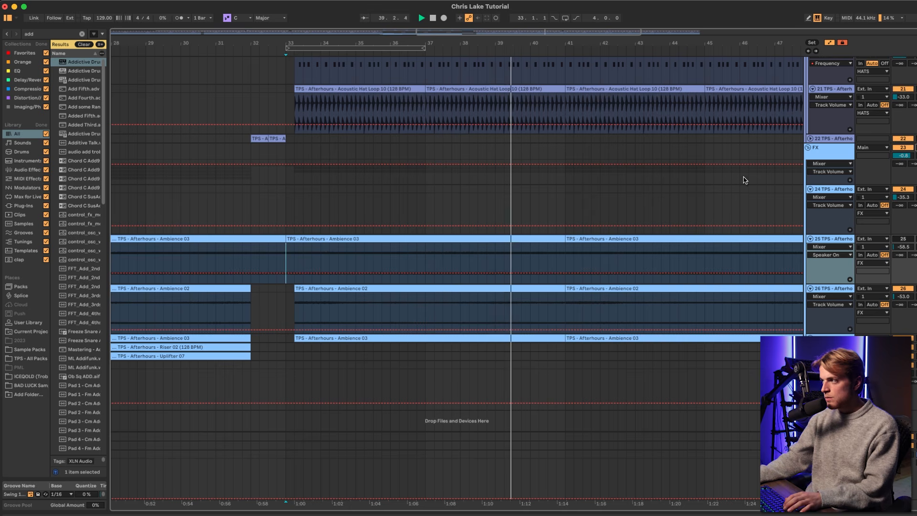
{"action": "scroll", "coordinate": [743, 180], "scroll_direction": "up", "scroll_amount": 10}
{"action": "scroll", "coordinate": [743, 180], "scroll_direction": "up", "scroll_amount": 5}
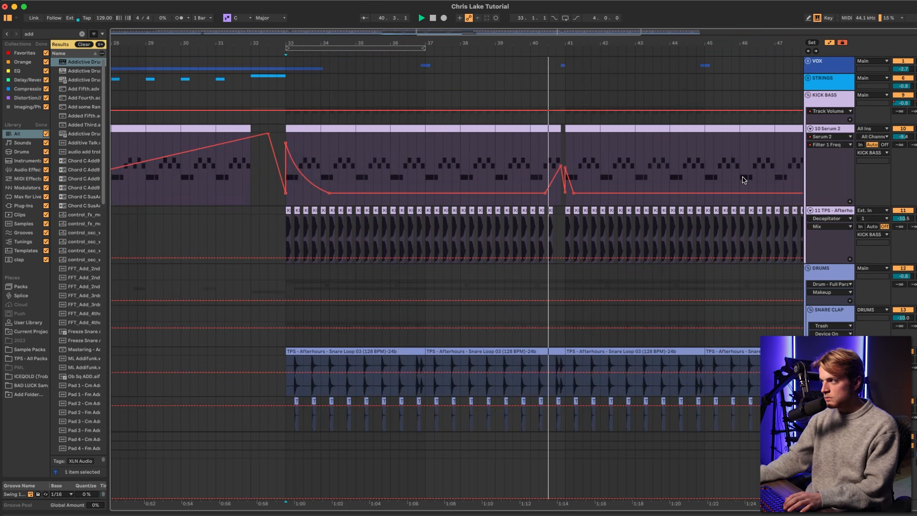
{"action": "key", "text": "space"}
Step: Examine the Serum 2 Filter 1 Freq automation around bars 33 and 41 and play through the bar 41 transition
{"action": "left_click_drag", "start_coordinate": [565, 168], "coordinate": [287, 146]}
{"action": "left_click", "coordinate": [328, 157]}
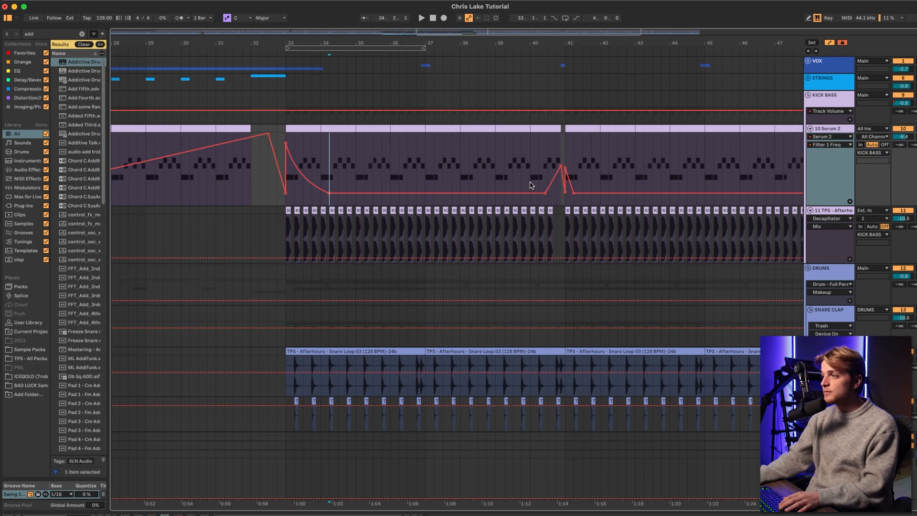
{"action": "left_click", "coordinate": [549, 184]}
{"action": "scroll", "coordinate": [570, 168], "scroll_direction": "up", "scroll_amount": 5}
{"action": "left_click_drag", "start_coordinate": [557, 149], "coordinate": [446, 155]}
{"action": "left_click", "coordinate": [451, 157]}
{"action": "left_click", "coordinate": [420, 160]}
{"action": "key", "text": "space"}
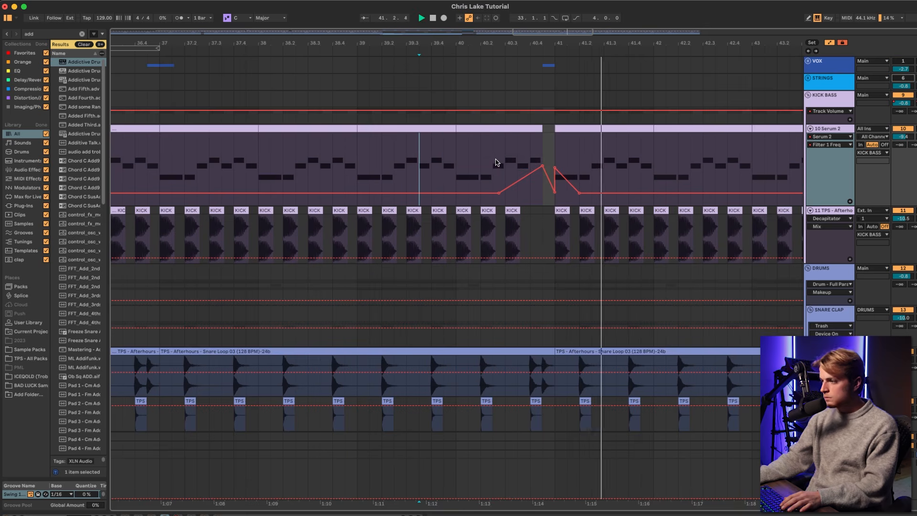
{"action": "scroll", "coordinate": [479, 164], "scroll_direction": "down", "scroll_amount": 5}
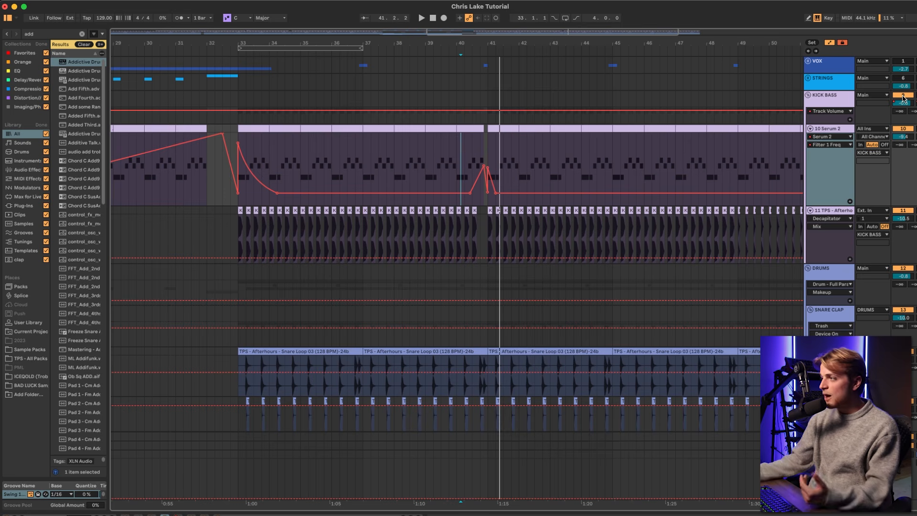
Step: Place the insert marker at bar 1 of the kick track and examine the shortened intro kick clips up close
{"action": "scroll", "coordinate": [662, 178], "scroll_direction": "down", "scroll_amount": 10}
{"action": "scroll", "coordinate": [115, 310], "scroll_direction": "up", "scroll_amount": 3}
{"action": "scroll", "coordinate": [113, 313], "scroll_direction": "down", "scroll_amount": 10}
{"action": "scroll", "coordinate": [112, 304], "scroll_direction": "up", "scroll_amount": 10}
{"action": "scroll", "coordinate": [113, 299], "scroll_direction": "down", "scroll_amount": 4}
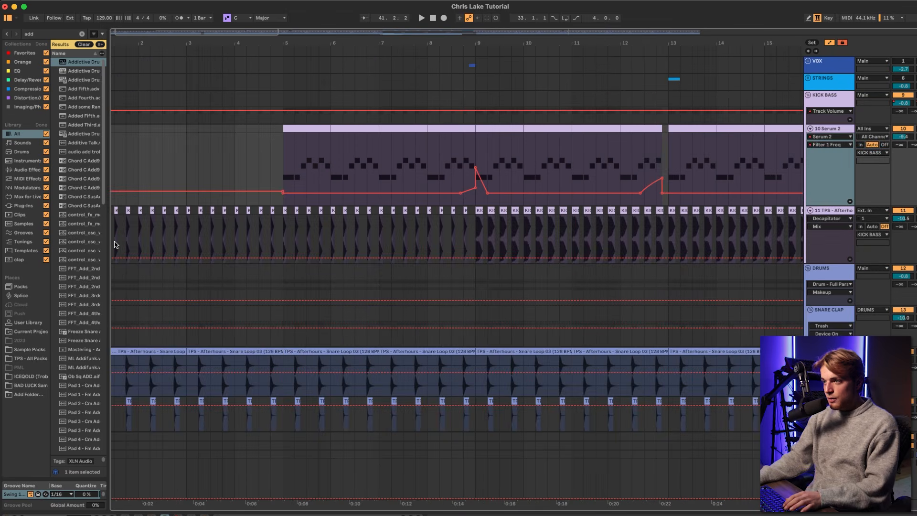
{"action": "left_click", "coordinate": [114, 246]}
{"action": "scroll", "coordinate": [109, 243], "scroll_direction": "up", "scroll_amount": 10}
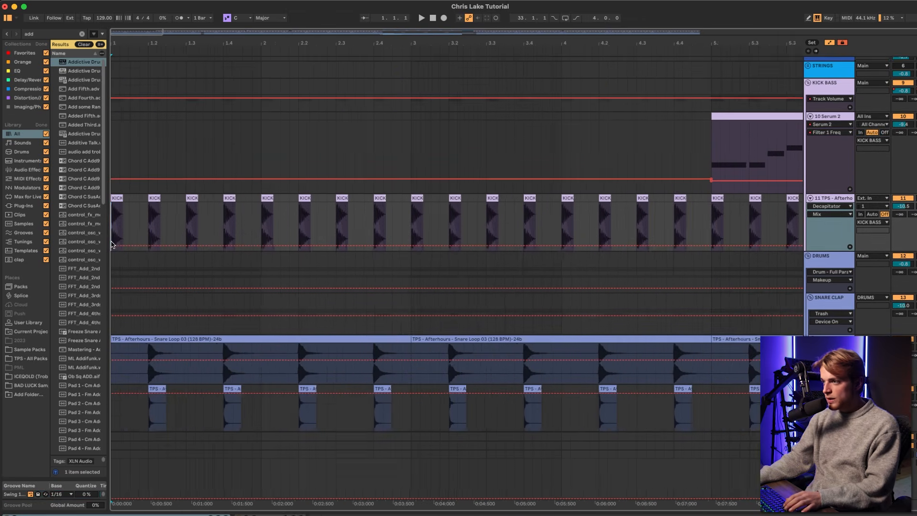
{"action": "scroll", "coordinate": [112, 245], "scroll_direction": "down", "scroll_amount": 3}
{"action": "scroll", "coordinate": [112, 248], "scroll_direction": "down", "scroll_amount": 3}
{"action": "scroll", "coordinate": [111, 247], "scroll_direction": "up", "scroll_amount": 2}
{"action": "scroll", "coordinate": [111, 249], "scroll_direction": "down", "scroll_amount": 10}
{"action": "scroll", "coordinate": [112, 252], "scroll_direction": "up", "scroll_amount": 10}
{"action": "scroll", "coordinate": [111, 253], "scroll_direction": "up", "scroll_amount": 5}
{"action": "scroll", "coordinate": [113, 251], "scroll_direction": "up", "scroll_amount": 8}
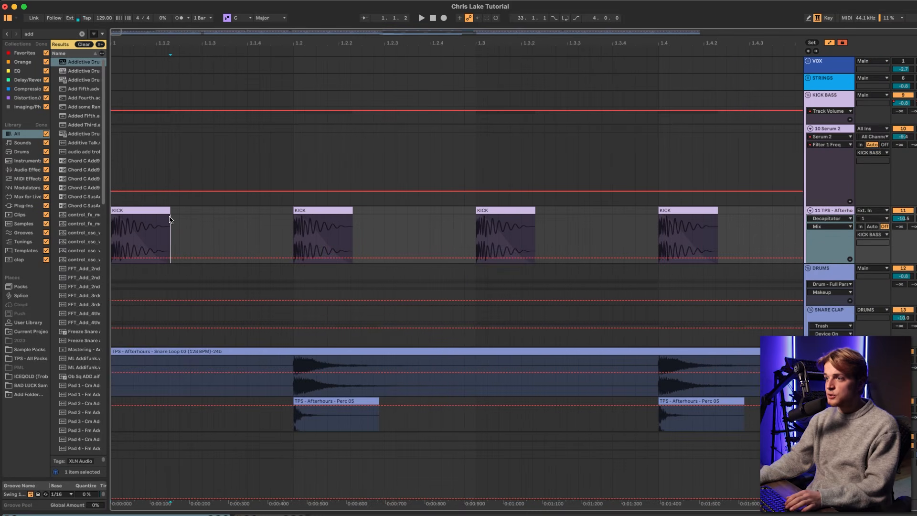
Step: Highlight the gap after the first kick clip in bar 1 and play the intro from bar 1
{"action": "left_click_drag", "start_coordinate": [168, 213], "coordinate": [253, 217]}
{"action": "left_click_drag", "start_coordinate": [319, 225], "coordinate": [151, 229]}
{"action": "scroll", "coordinate": [151, 232], "scroll_direction": "down", "scroll_amount": 8}
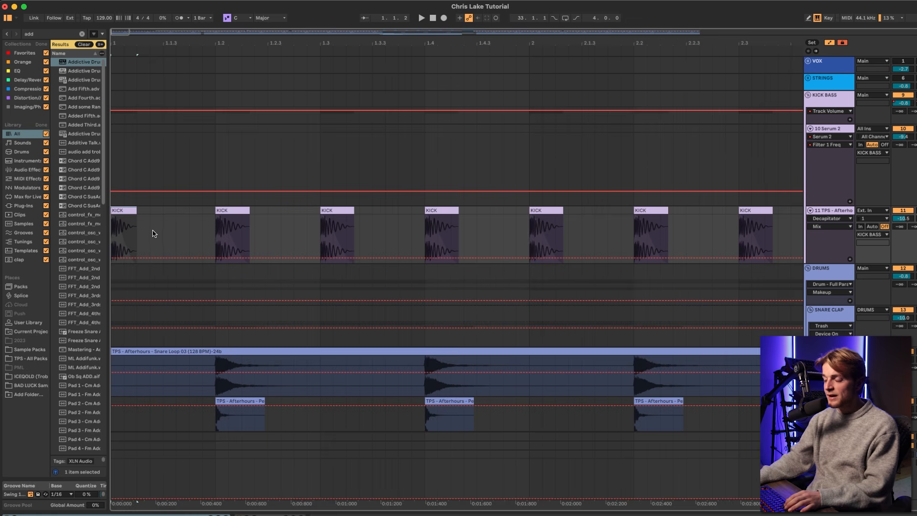
{"action": "scroll", "coordinate": [152, 238], "scroll_direction": "down", "scroll_amount": 4}
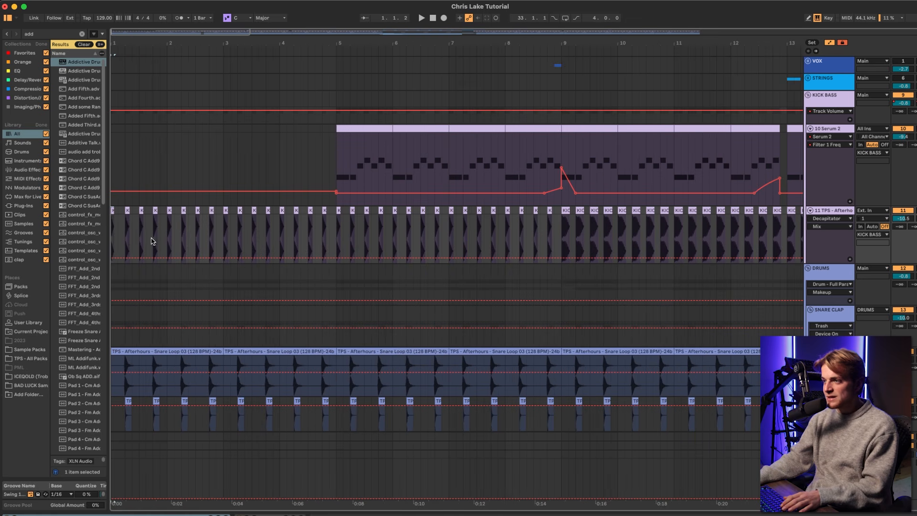
{"action": "left_click", "coordinate": [115, 243]}
{"action": "key", "text": "space"}
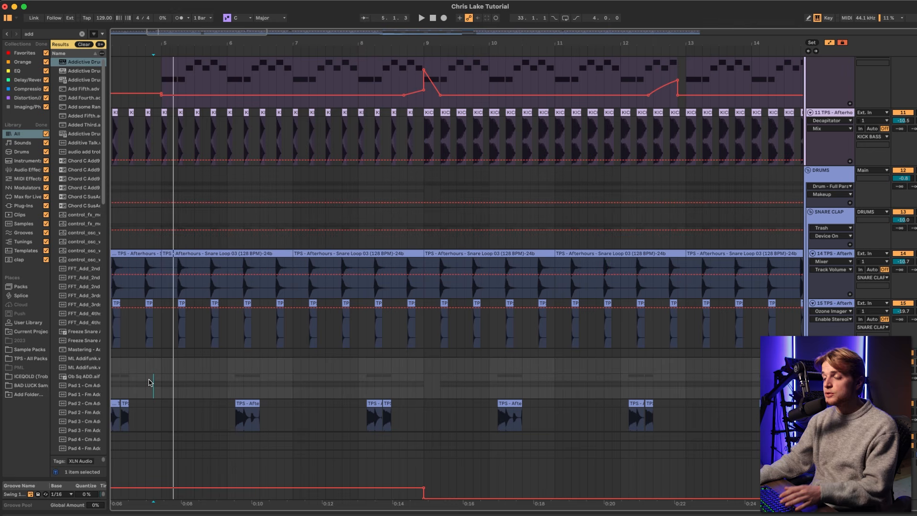
{"action": "key", "text": "space"}
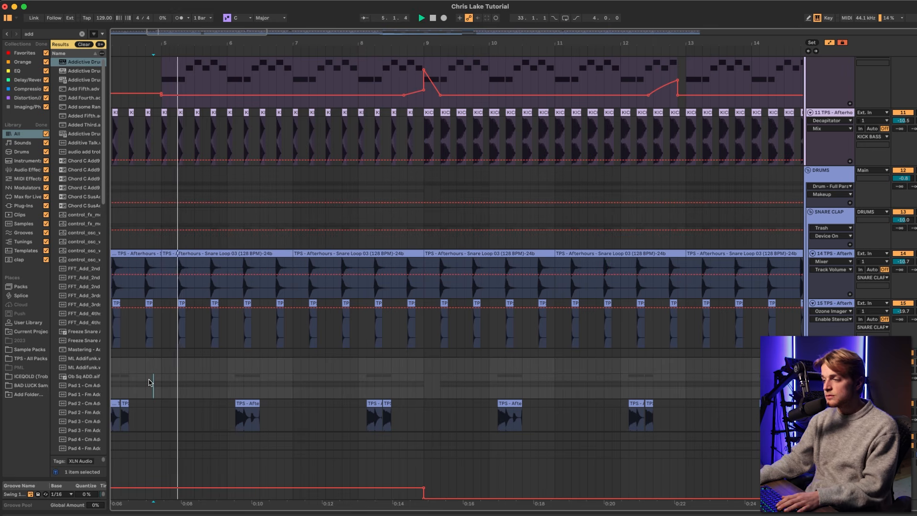
Step: Open the 20 Drum Rack track's device chain and show the automation of its Auto Filter frequency
{"action": "scroll", "coordinate": [165, 391], "scroll_direction": "down", "scroll_amount": 2}
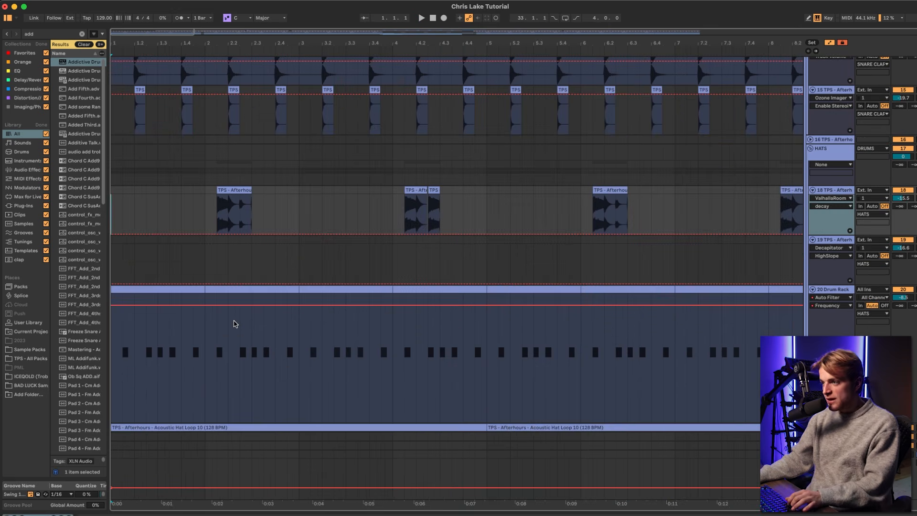
{"action": "scroll", "coordinate": [234, 324], "scroll_direction": "down", "scroll_amount": 2}
{"action": "key", "text": "w"}
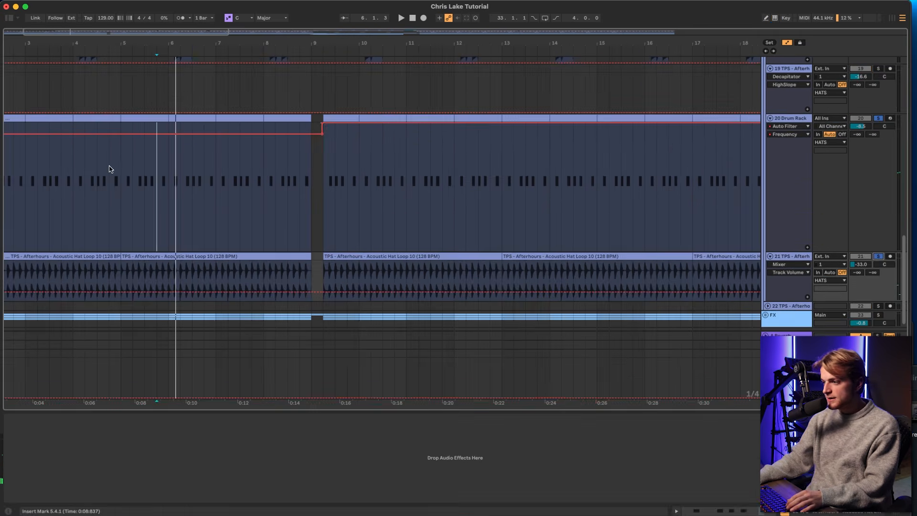
{"action": "left_click", "coordinate": [777, 120]}
{"action": "left_click", "coordinate": [594, 420]}
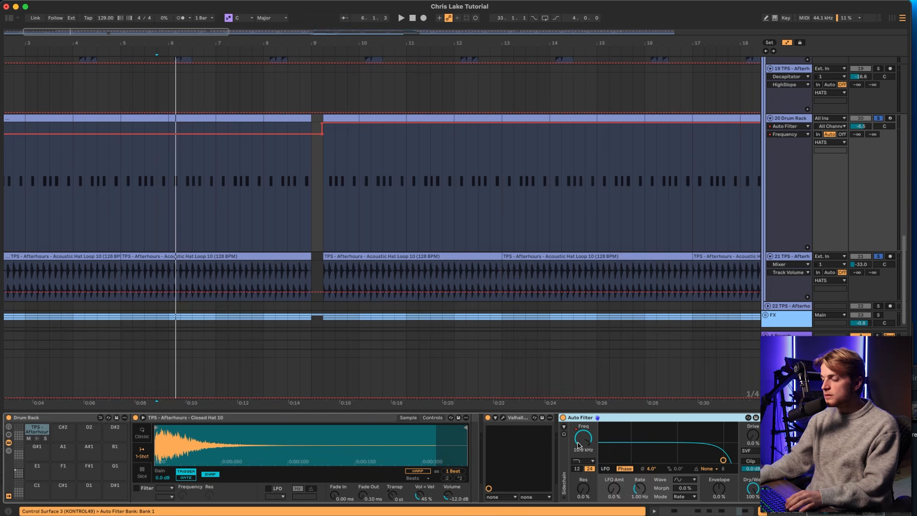
{"action": "right_click", "coordinate": [579, 444]}
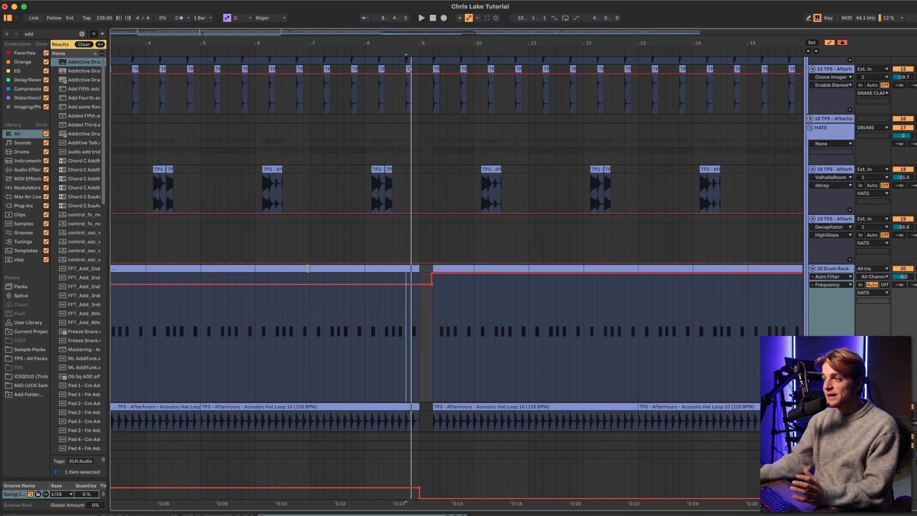
Step: Play the hats from just before bar 9 and highlight the gap from bar 9 to 9.2 across the hat and FX tracks
{"action": "key", "text": "space"}
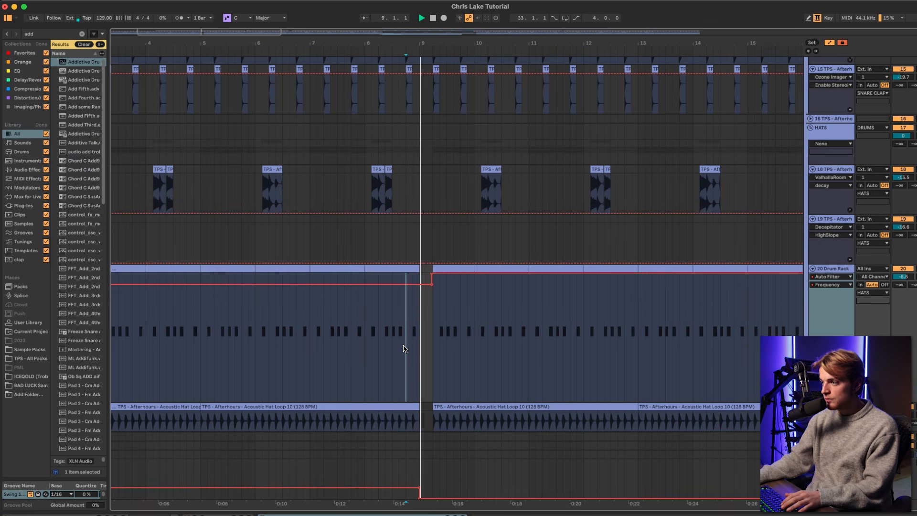
{"action": "scroll", "coordinate": [406, 329], "scroll_direction": "up", "scroll_amount": 2}
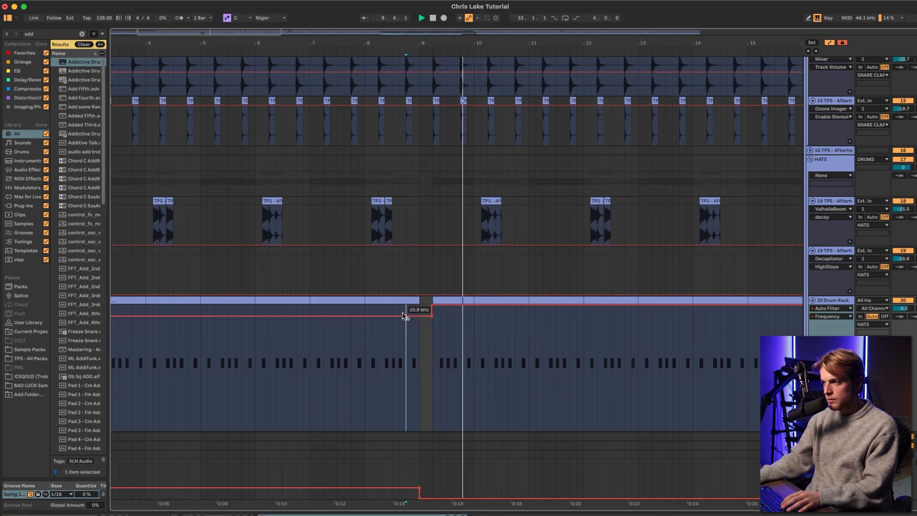
{"action": "left_click", "coordinate": [371, 285]}
{"action": "scroll", "coordinate": [452, 302], "scroll_direction": "up", "scroll_amount": 5}
{"action": "left_click_drag", "start_coordinate": [325, 269], "coordinate": [380, 477]}
{"action": "key", "text": "space"}
{"action": "scroll", "coordinate": [354, 352], "scroll_direction": "down", "scroll_amount": 10}
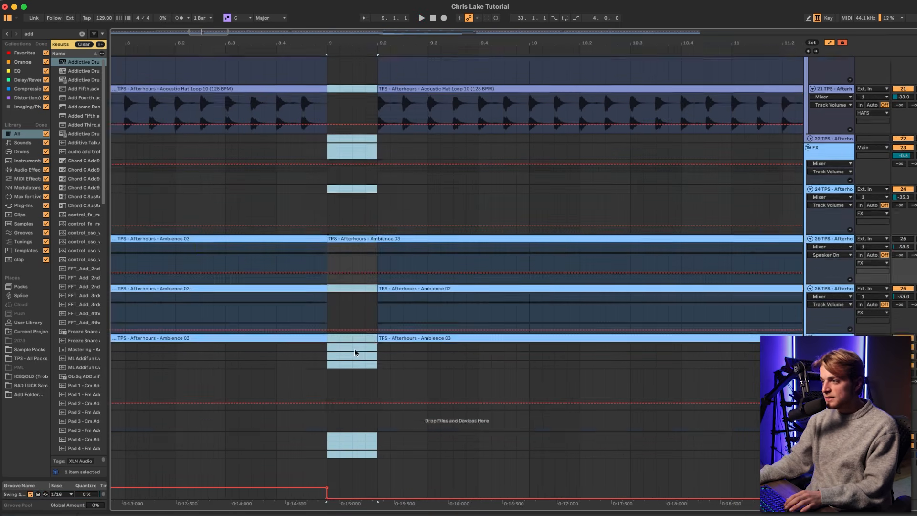
Step: Play from bar 8.3 through the Serum 2 Filter 1 Freq automation peak at bar 9
{"action": "scroll", "coordinate": [354, 352], "scroll_direction": "up", "scroll_amount": 10}
{"action": "scroll", "coordinate": [334, 287], "scroll_direction": "up", "scroll_amount": 8}
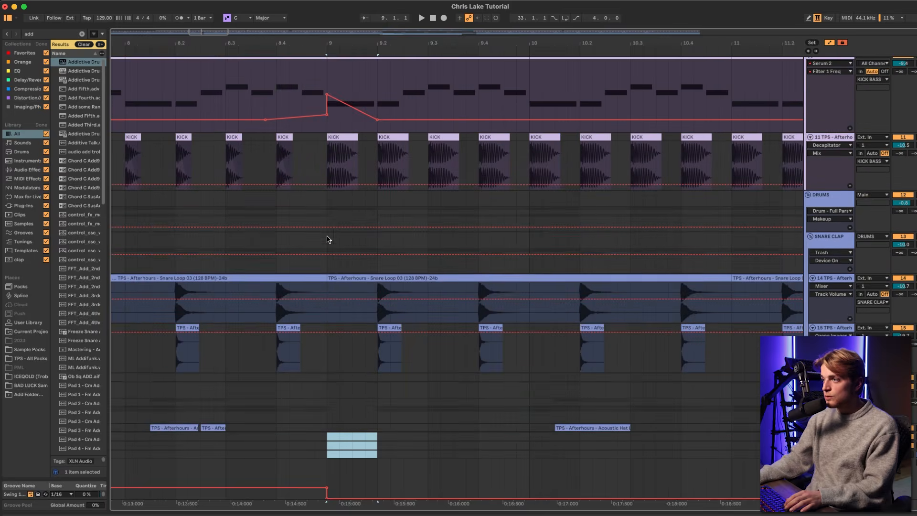
{"action": "left_click", "coordinate": [238, 111]}
{"action": "key", "text": "space"}
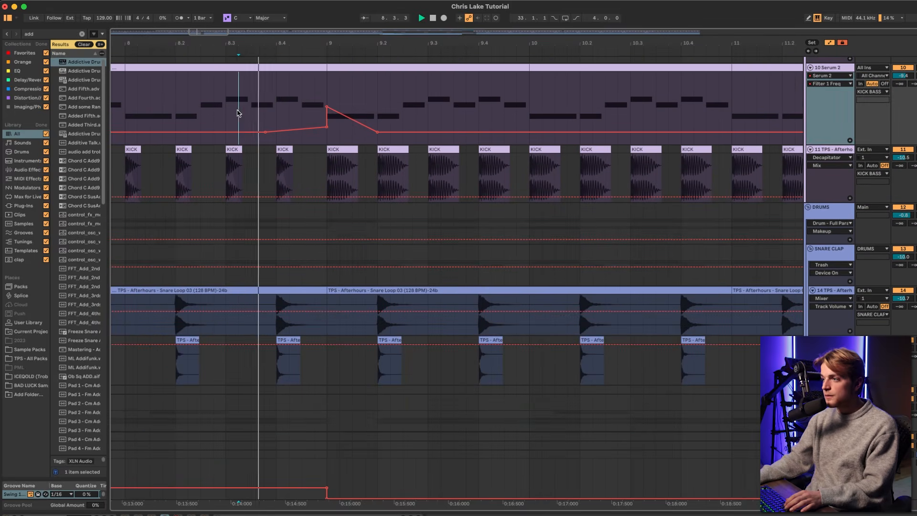
Step: Show the Serum 2 track's device chain and play the break from bar 25 with its Auto Filter Frequency automation
{"action": "scroll", "coordinate": [285, 172], "scroll_direction": "down", "scroll_amount": 10}
{"action": "scroll", "coordinate": [286, 177], "scroll_direction": "up", "scroll_amount": 4}
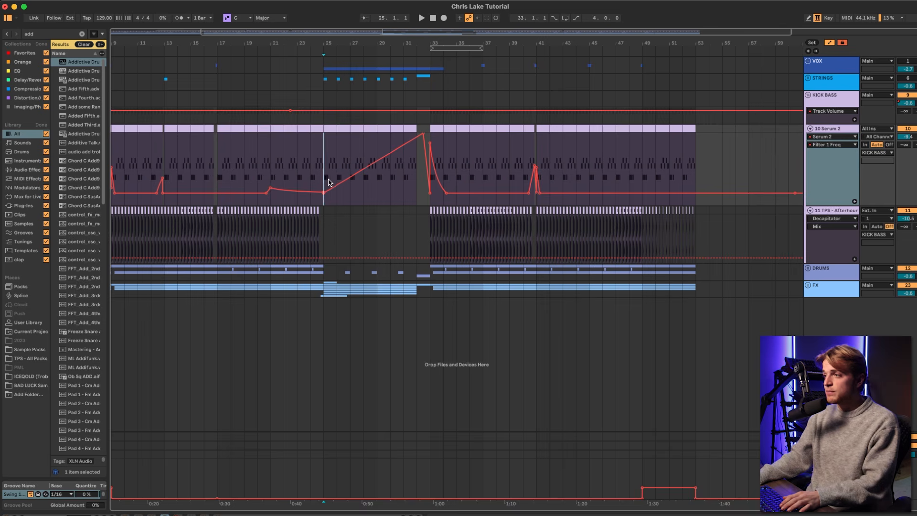
{"action": "scroll", "coordinate": [329, 182], "scroll_direction": "up", "scroll_amount": 3}
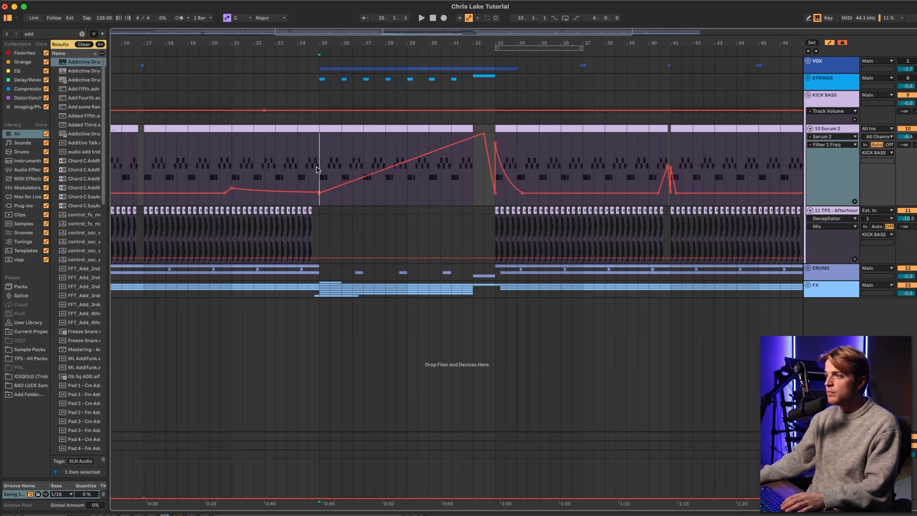
{"action": "key", "text": "shift+Tab"}
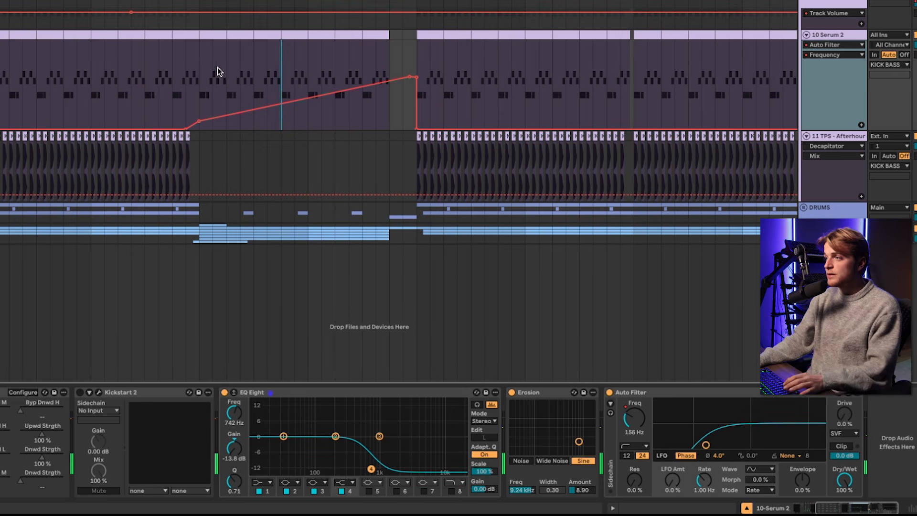
{"action": "left_click", "coordinate": [196, 67]}
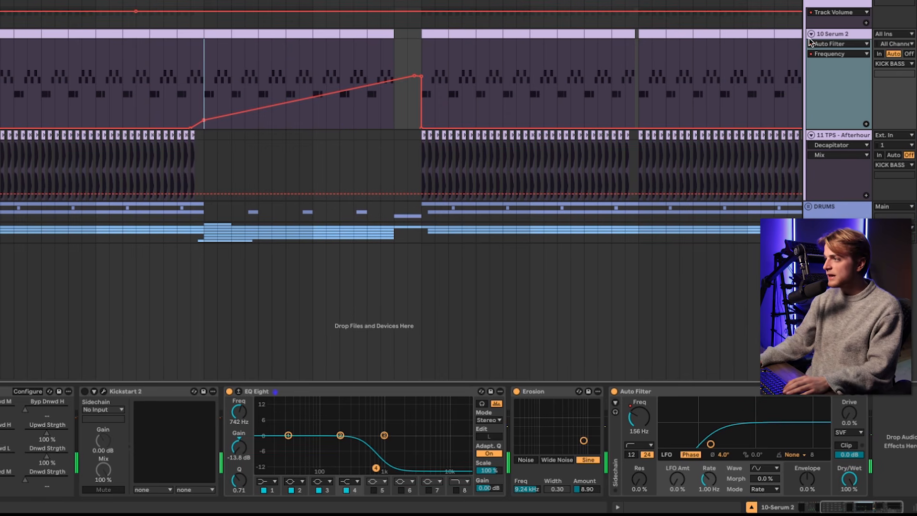
{"action": "left_click", "coordinate": [260, 54]}
{"action": "key", "text": "space"}
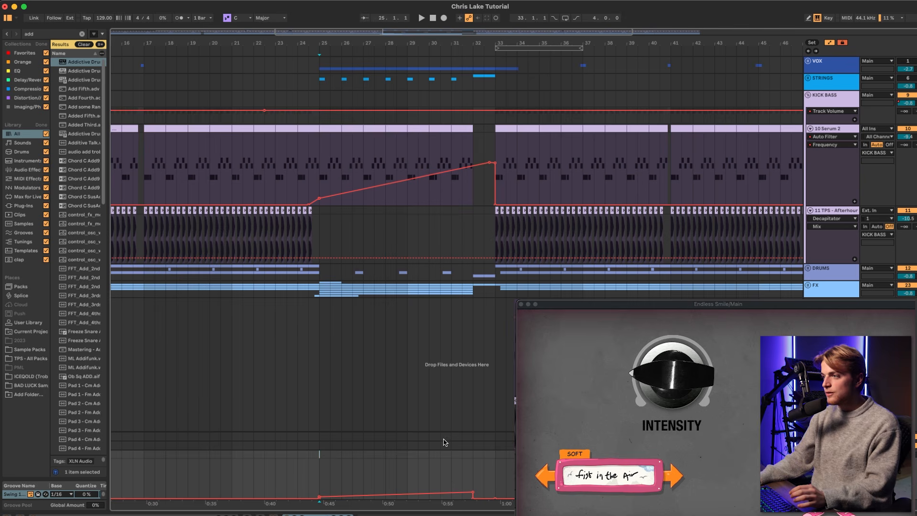
Step: Unfold the FX group with its Riser 02 and Uplifter 07 tracks and play the build-up from bar 30.3
{"action": "left_click", "coordinate": [309, 288]}
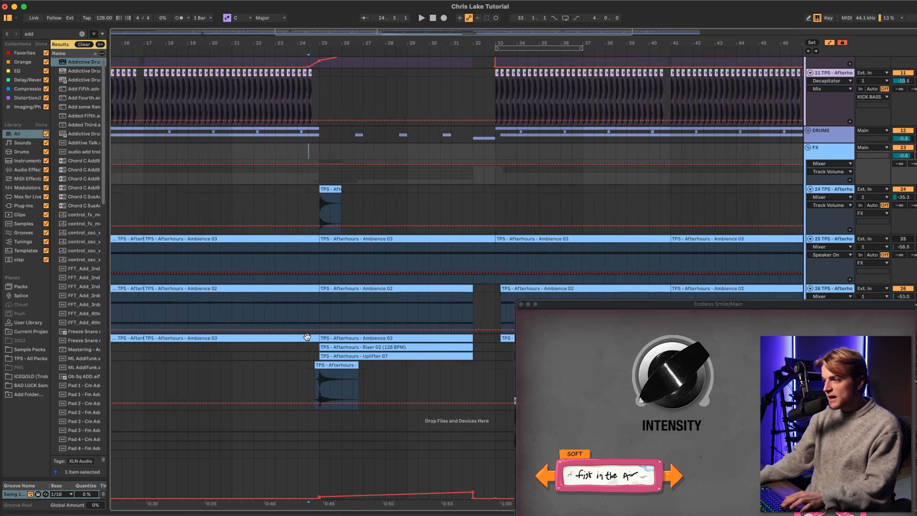
{"action": "key", "text": "plus"}
{"action": "key", "text": "plus"}
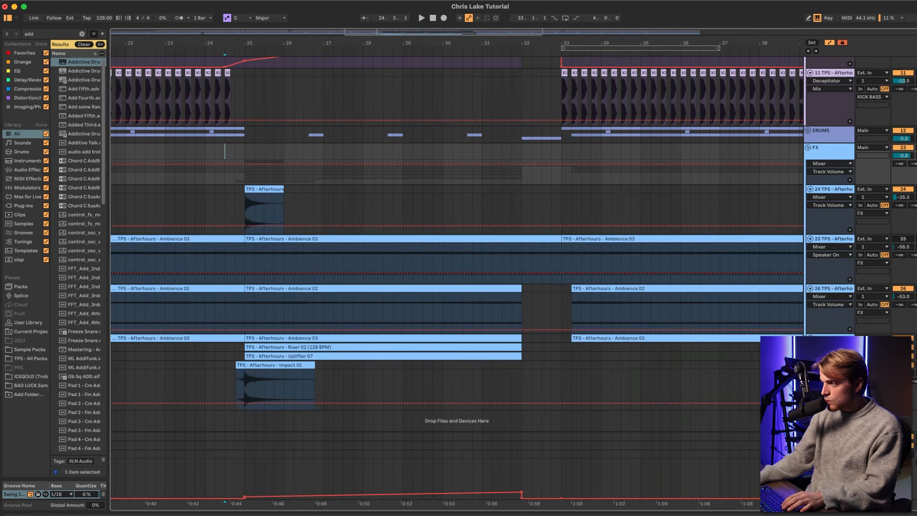
{"action": "left_click", "coordinate": [810, 347]}
{"action": "left_click", "coordinate": [809, 397]}
{"action": "key", "text": "space"}
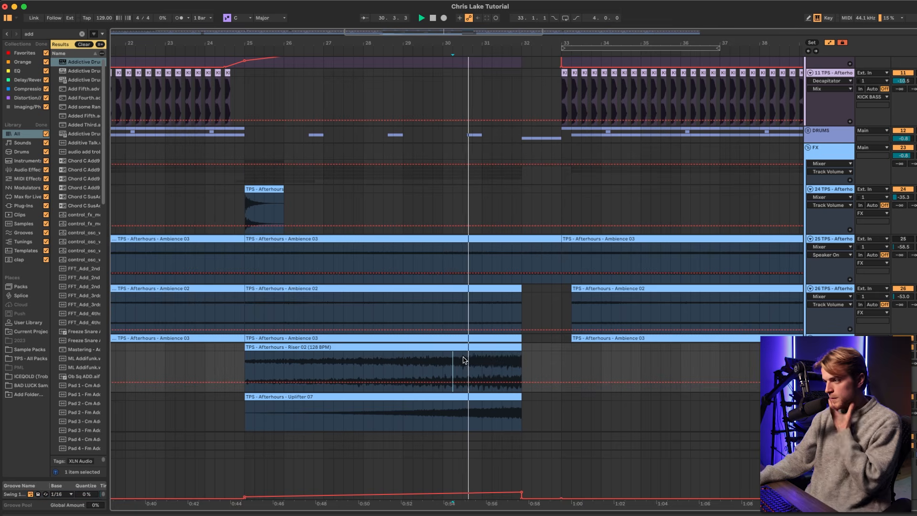
{"action": "scroll", "coordinate": [466, 354], "scroll_direction": "up", "scroll_amount": 1}
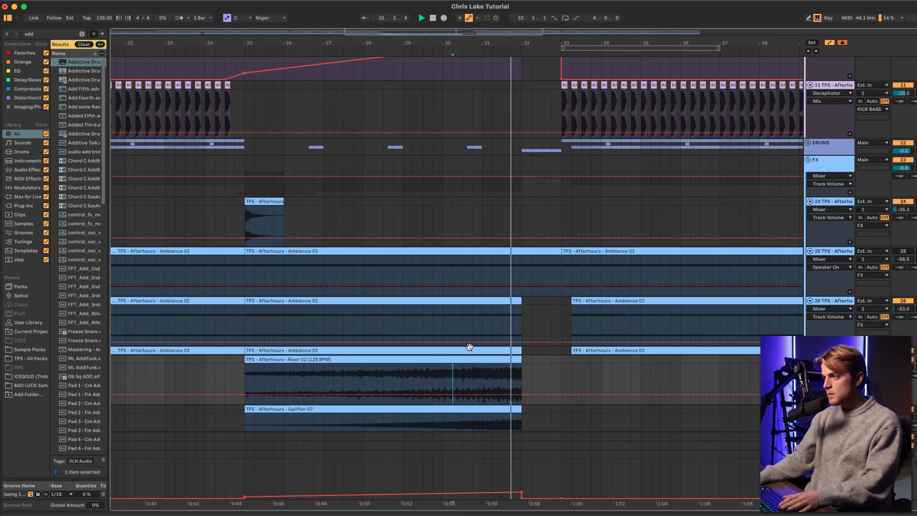
Step: Place the insert marker on the string clip at bar 32, switch to the Suno song page in Chrome and highlight its style prompt
{"action": "scroll", "coordinate": [470, 347], "scroll_direction": "down", "scroll_amount": 5}
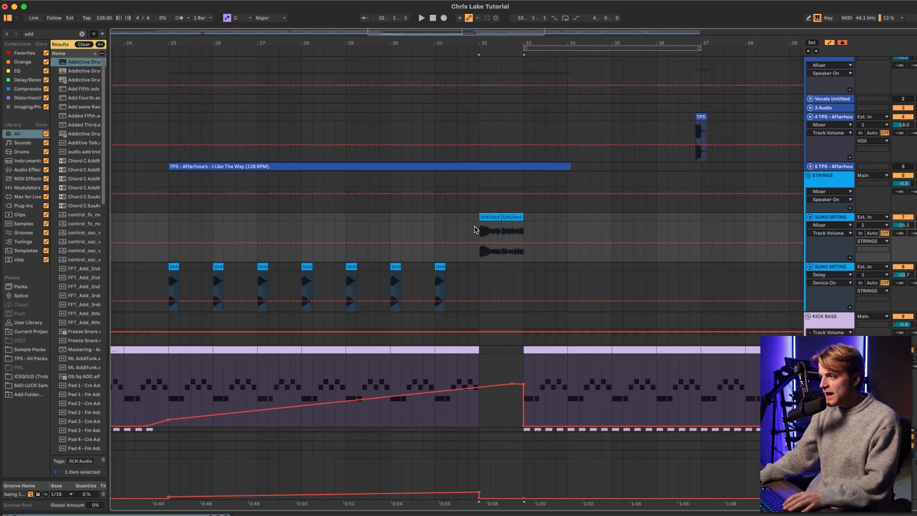
{"action": "left_click", "coordinate": [476, 230]}
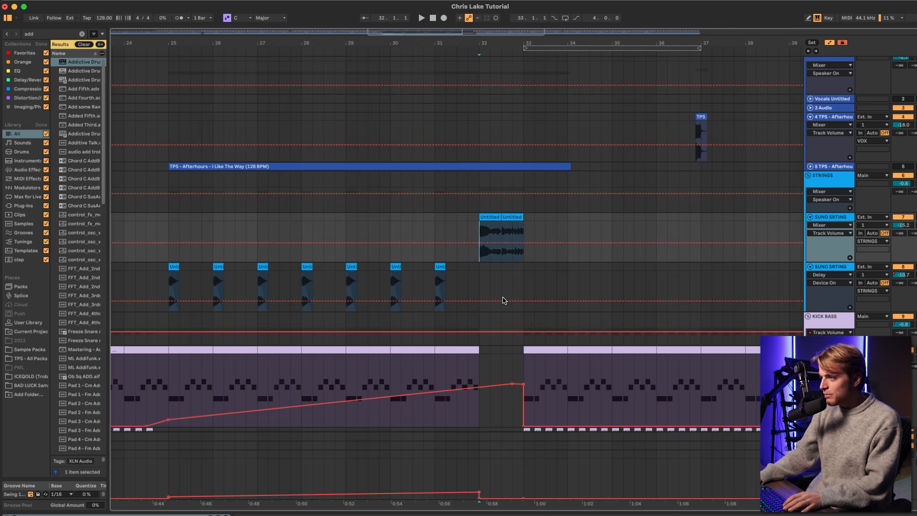
{"action": "key", "text": "minus"}
{"action": "key", "text": "minus"}
{"action": "key", "text": "minus"}
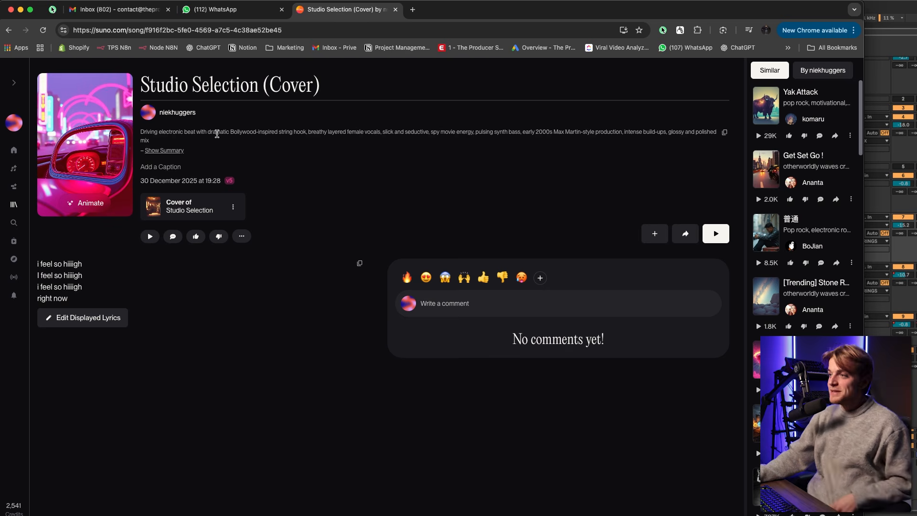
{"action": "left_click_drag", "start_coordinate": [721, 133], "coordinate": [151, 130]}
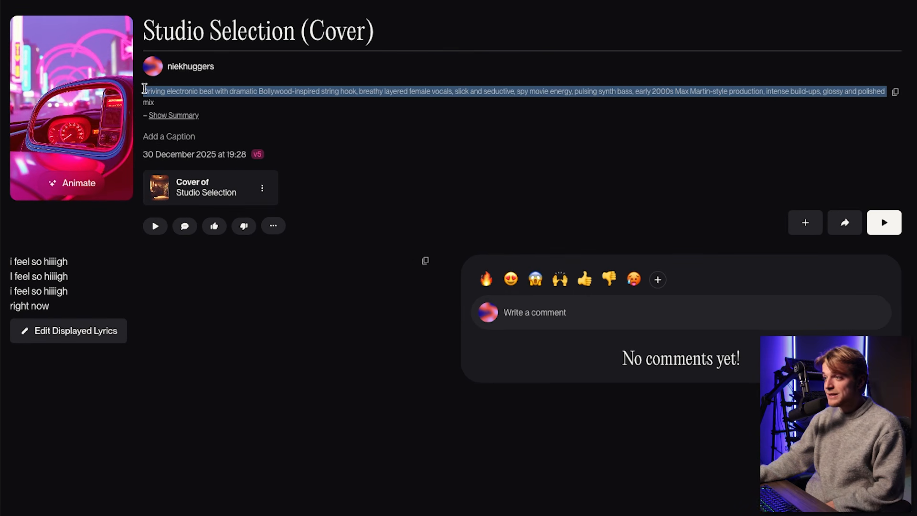
{"action": "left_click", "coordinate": [144, 89]}
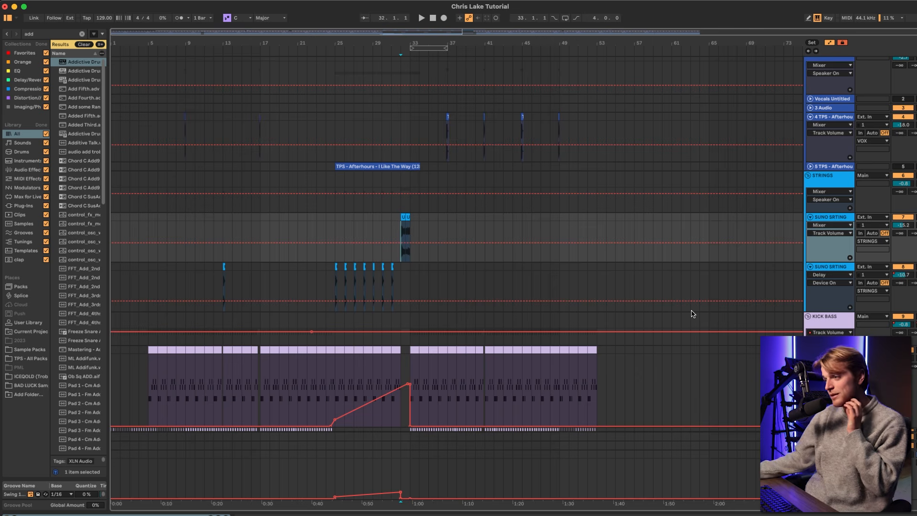
Step: Switch back to Ableton Live and play the string clip from bar 32 with the STRINGS group soloed
{"action": "scroll", "coordinate": [401, 242], "scroll_direction": "up", "scroll_amount": 10}
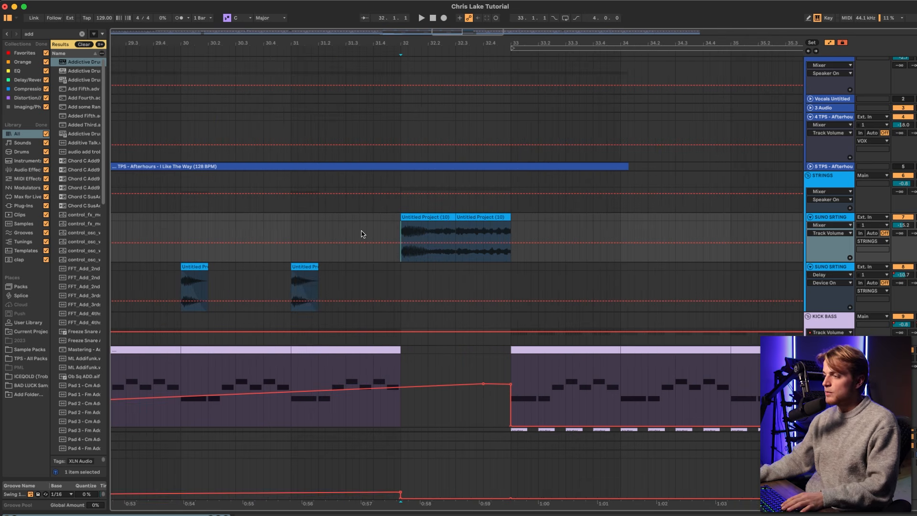
{"action": "left_click", "coordinate": [339, 219]}
{"action": "left_click", "coordinate": [401, 234]}
{"action": "scroll", "coordinate": [401, 234], "scroll_direction": "down", "scroll_amount": 5}
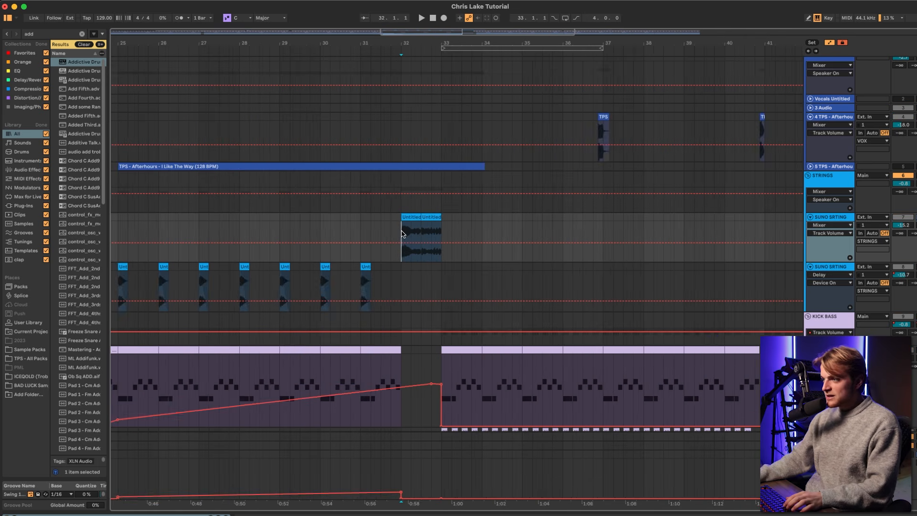
{"action": "scroll", "coordinate": [402, 234], "scroll_direction": "up", "scroll_amount": 8}
{"action": "scroll", "coordinate": [402, 234], "scroll_direction": "down", "scroll_amount": 3}
{"action": "key", "text": "space"}
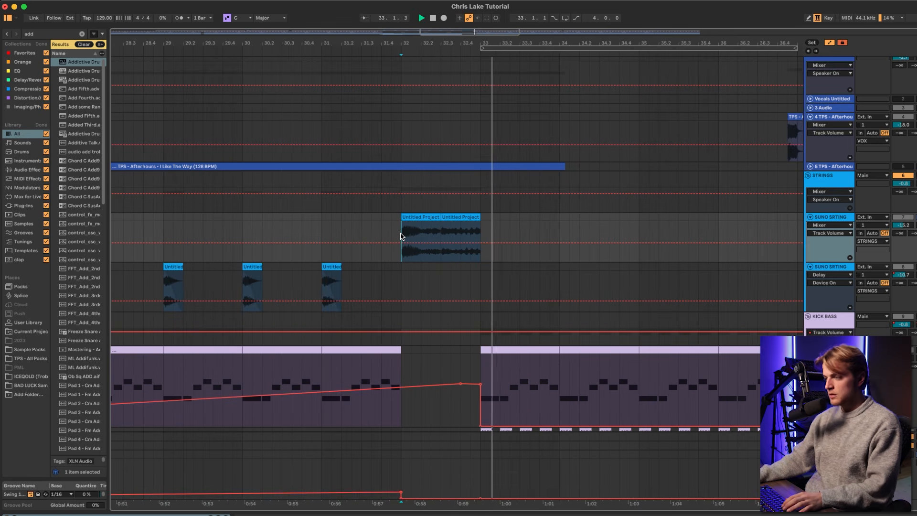
{"action": "scroll", "coordinate": [401, 235], "scroll_direction": "down", "scroll_amount": 2}
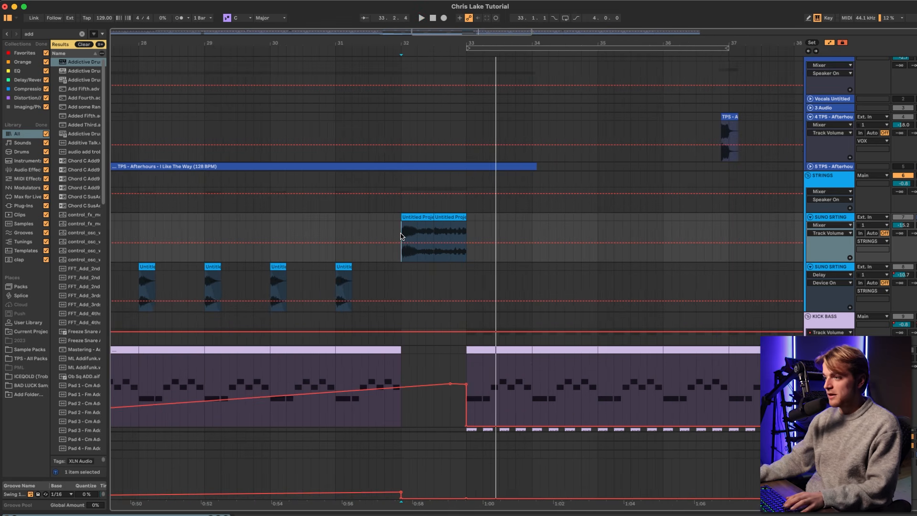
Step: Place the insert marker at bar 25 on the second Suno string track and examine its repeated short hits leading up to bar 33
{"action": "scroll", "coordinate": [401, 235], "scroll_direction": "down", "scroll_amount": 5}
{"action": "left_click", "coordinate": [323, 281]}
{"action": "scroll", "coordinate": [322, 280], "scroll_direction": "up", "scroll_amount": 5}
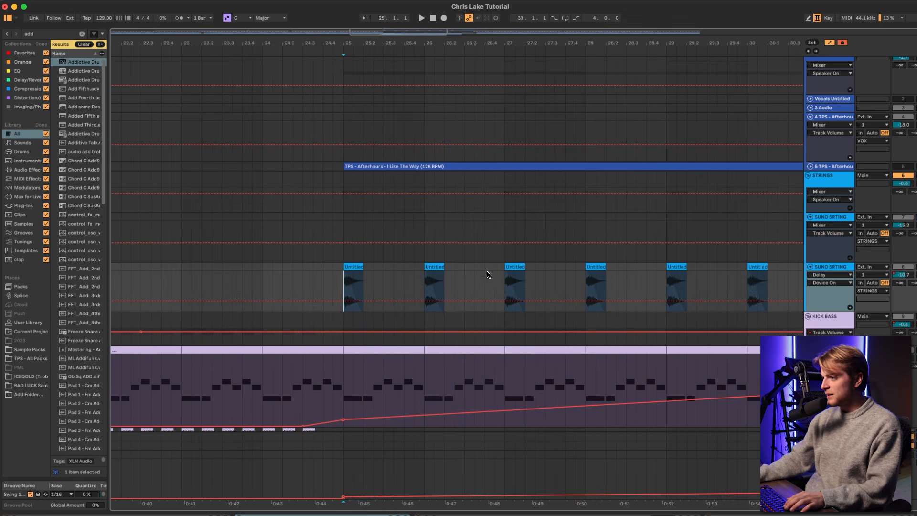
{"action": "scroll", "coordinate": [487, 275], "scroll_direction": "down", "scroll_amount": 3}
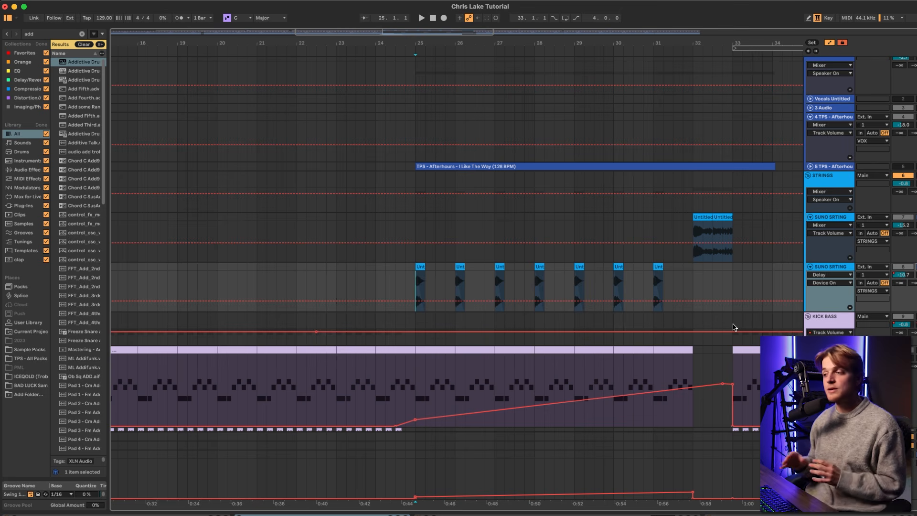
{"action": "scroll", "coordinate": [734, 327], "scroll_direction": "down", "scroll_amount": 5}
{"action": "scroll", "coordinate": [660, 360], "scroll_direction": "down", "scroll_amount": 3}
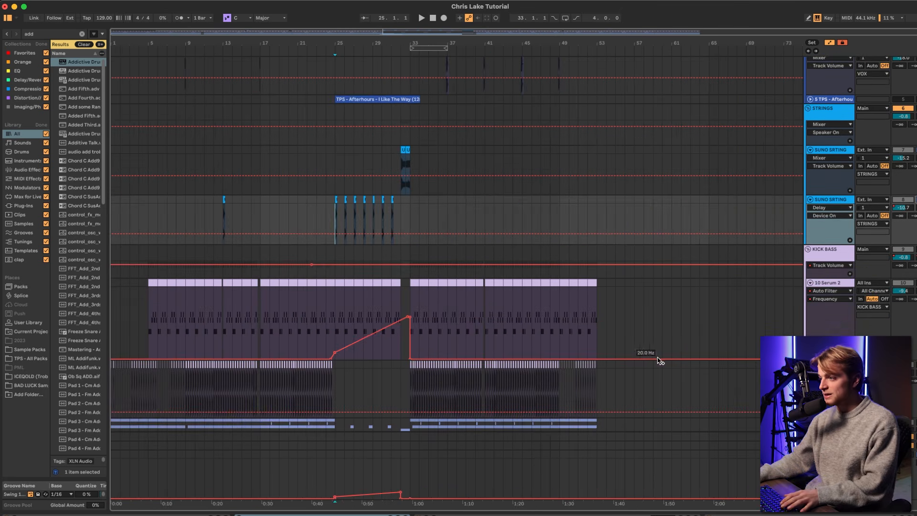
{"action": "scroll", "coordinate": [398, 306], "scroll_direction": "up", "scroll_amount": 5}
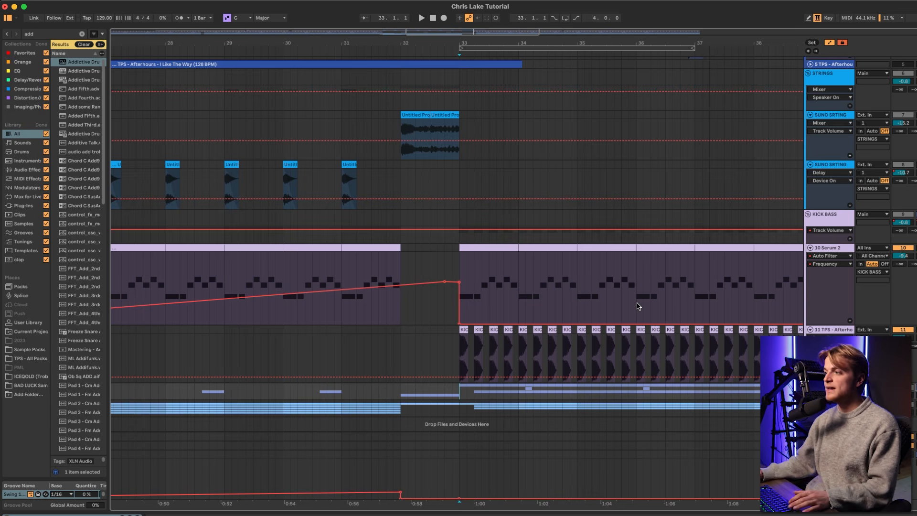
{"action": "scroll", "coordinate": [659, 283], "scroll_direction": "down", "scroll_amount": 4}
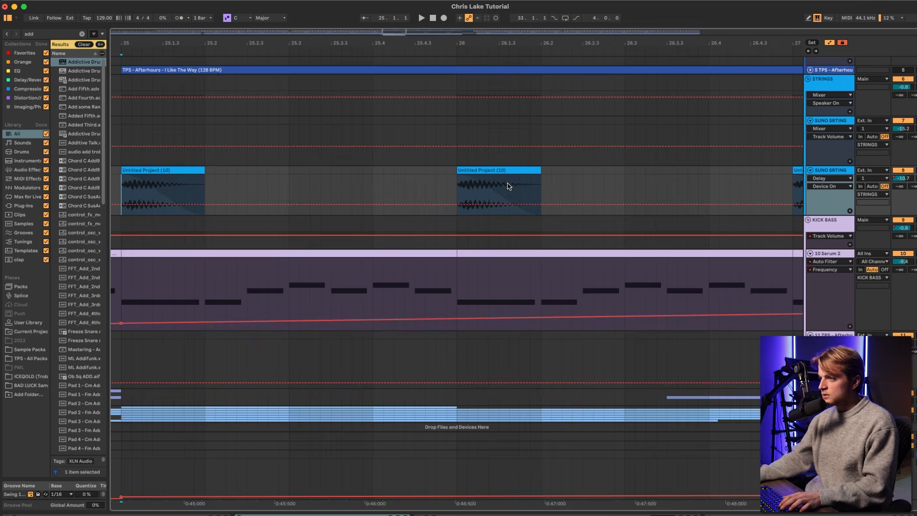
Step: Show the ValhallaVintageVerb settings on the Suno string track and play the string hits from bar 25
{"action": "scroll", "coordinate": [696, 183], "scroll_direction": "down", "scroll_amount": 5}
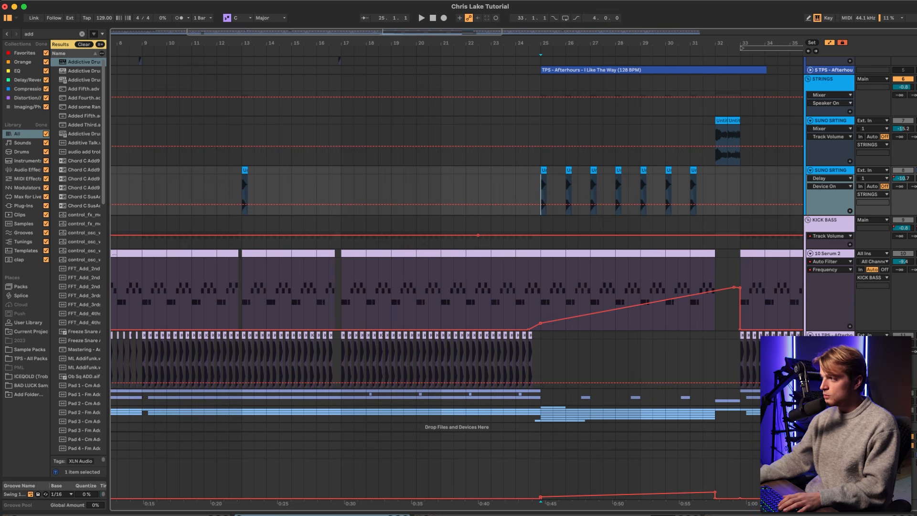
{"action": "left_click_drag", "start_coordinate": [526, 253], "coordinate": [204, 202]}
{"action": "key", "text": "space"}
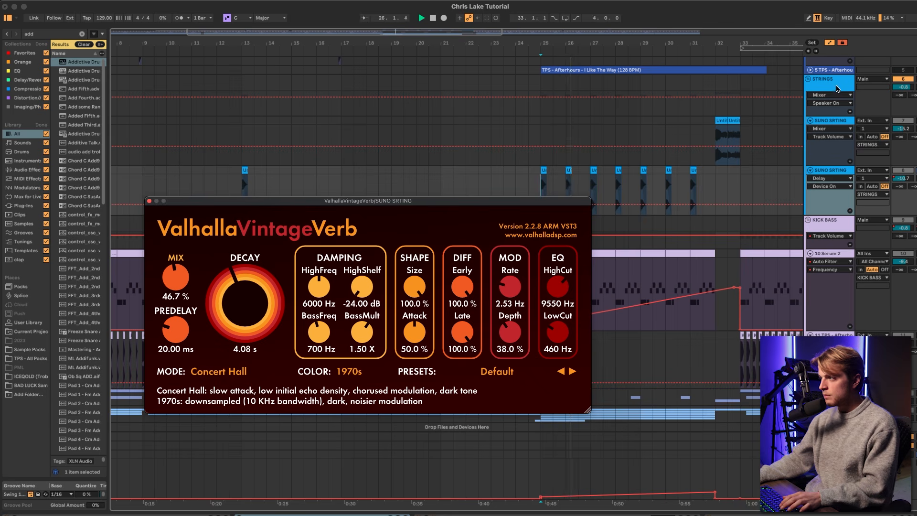
{"action": "scroll", "coordinate": [726, 127], "scroll_direction": "up", "scroll_amount": 4}
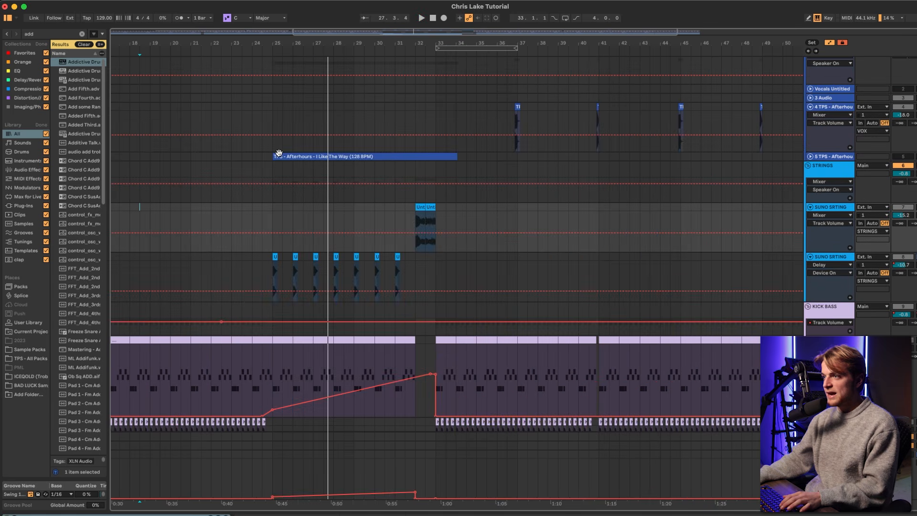
{"action": "key", "text": "space"}
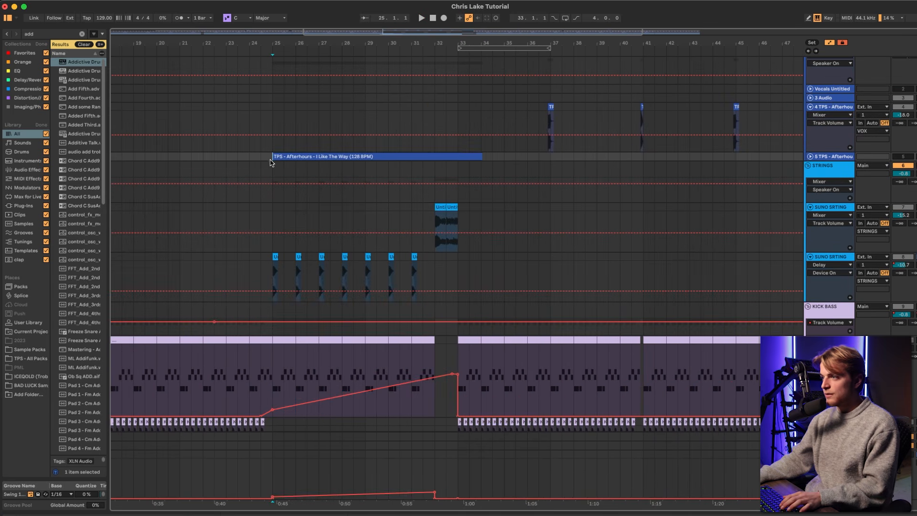
Step: Unfold the track 5 vocal "TPS - Afterhours - I Like The Way" and play it from bar 25 together with the strings
{"action": "left_click", "coordinate": [810, 157]}
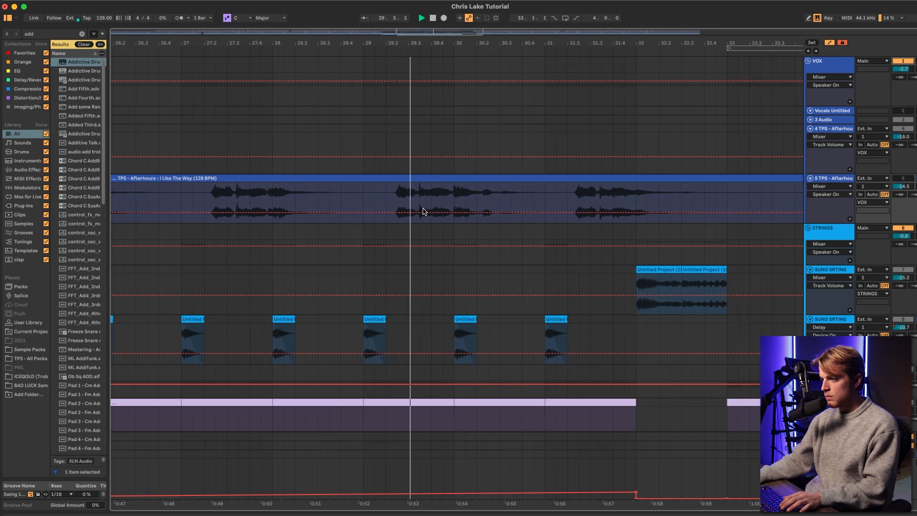
{"action": "scroll", "coordinate": [420, 212], "scroll_direction": "down", "scroll_amount": 3}
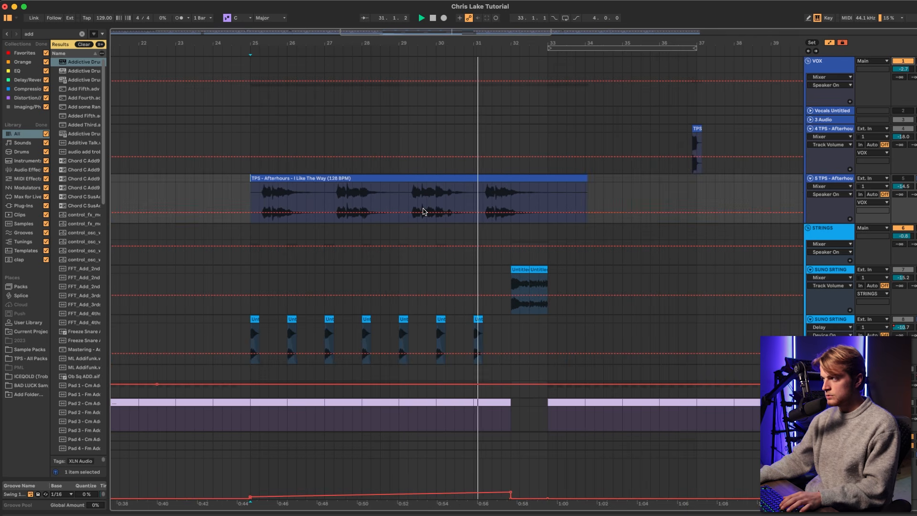
{"action": "left_click", "coordinate": [492, 231]}
{"action": "scroll", "coordinate": [524, 235], "scroll_direction": "down", "scroll_amount": 6}
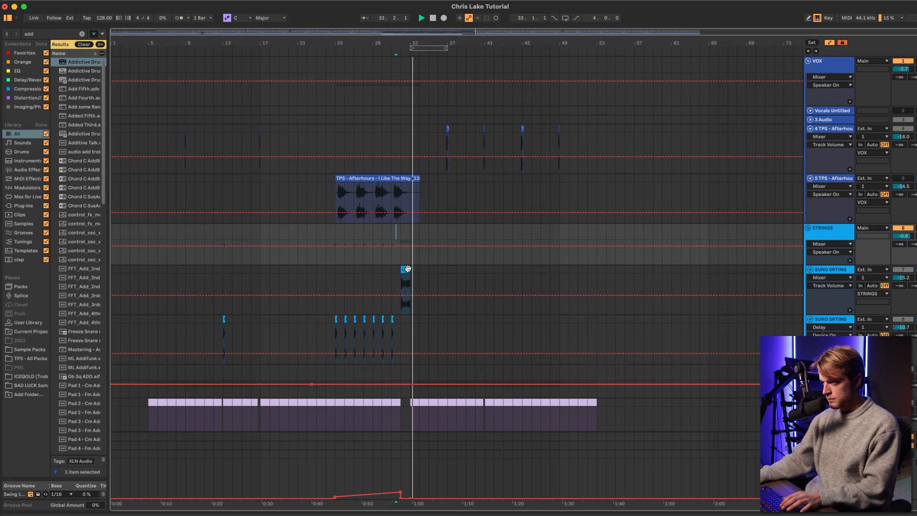
{"action": "key", "text": "space"}
Step: Place the insert marker at the end of the string clip at bar 33 and hide the arrangement's automation lanes
{"action": "scroll", "coordinate": [408, 269], "scroll_direction": "up", "scroll_amount": 10}
{"action": "left_click", "coordinate": [418, 279]}
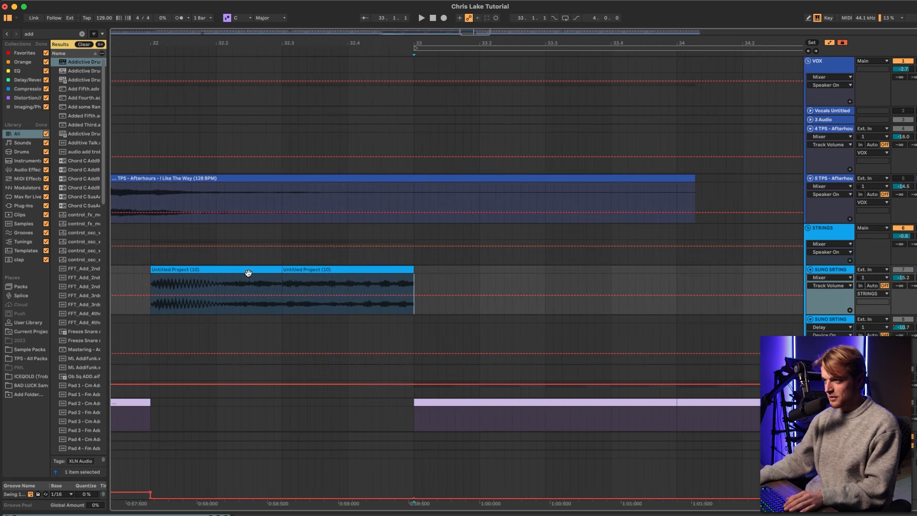
{"action": "left_click", "coordinate": [830, 43]}
{"action": "scroll", "coordinate": [485, 148], "scroll_direction": "down", "scroll_amount": 7}
{"action": "scroll", "coordinate": [486, 147], "scroll_direction": "down", "scroll_amount": 7}
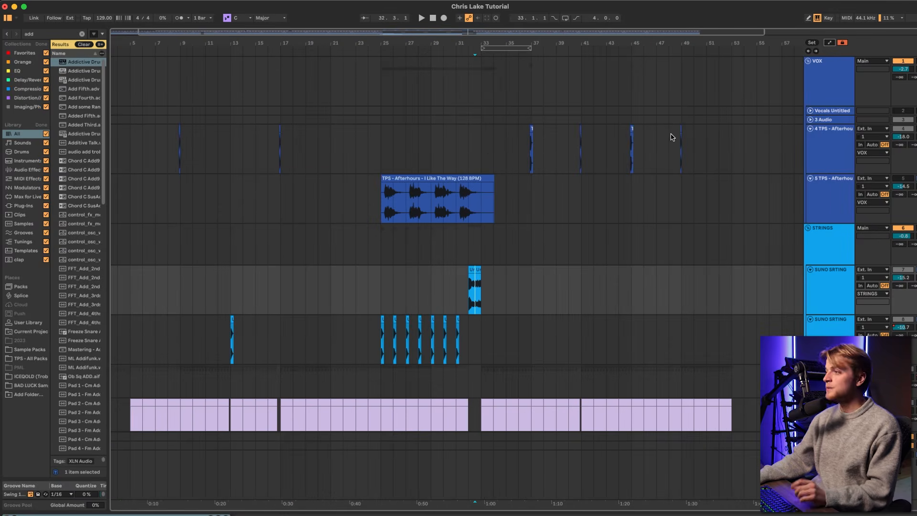
Step: Play the short vocal chops on the track 4 TPS - Afterhours just before bar 37 and near bar 9
{"action": "left_click", "coordinate": [506, 143]}
{"action": "scroll", "coordinate": [704, 124], "scroll_direction": "up", "scroll_amount": 7}
{"action": "scroll", "coordinate": [578, 153], "scroll_direction": "down", "scroll_amount": 4}
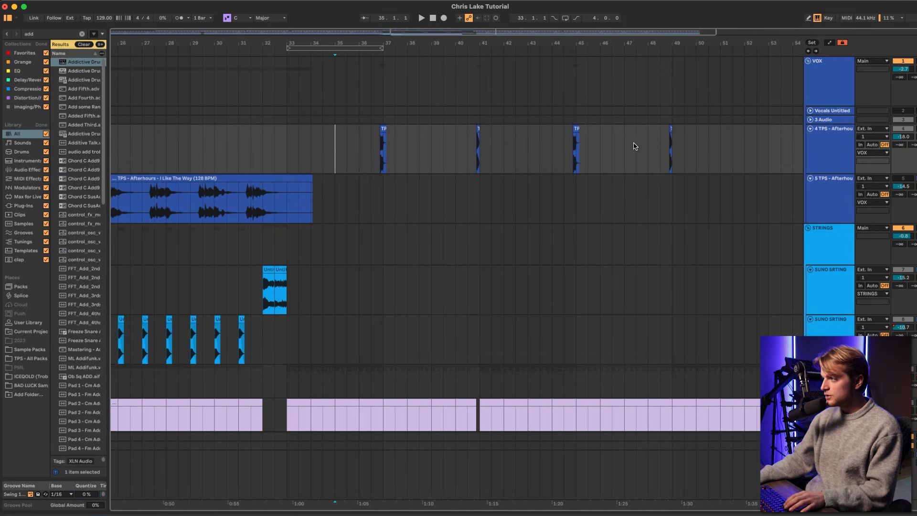
{"action": "scroll", "coordinate": [335, 178], "scroll_direction": "up", "scroll_amount": 7}
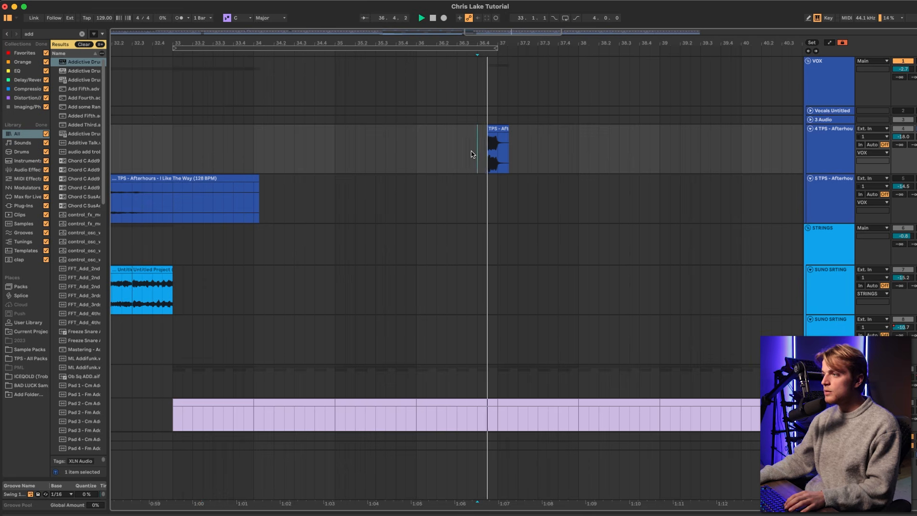
{"action": "scroll", "coordinate": [477, 155], "scroll_direction": "down", "scroll_amount": 7}
{"action": "left_click", "coordinate": [645, 147]}
{"action": "scroll", "coordinate": [648, 148], "scroll_direction": "down", "scroll_amount": 3}
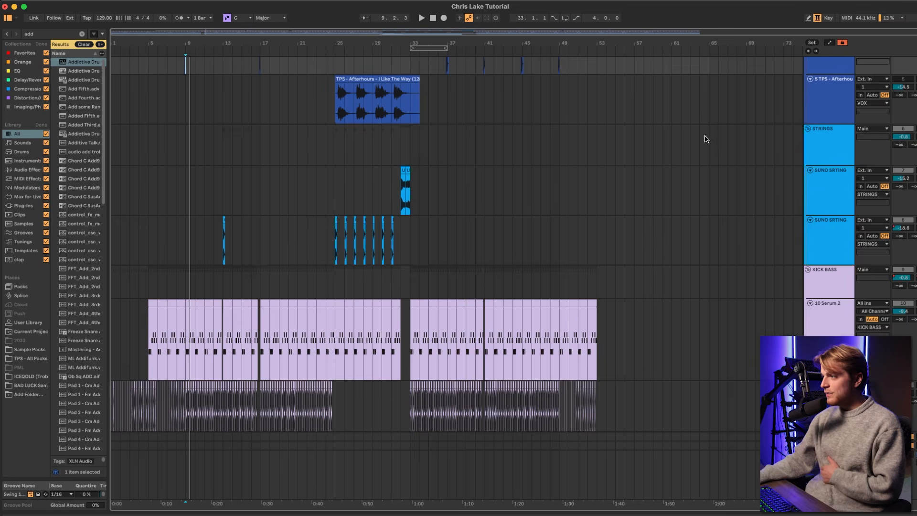
Step: Fold the STRINGS and KICK BASS groups in the arrangement
{"action": "scroll", "coordinate": [702, 140], "scroll_direction": "up", "scroll_amount": 3}
{"action": "left_click", "coordinate": [807, 200]}
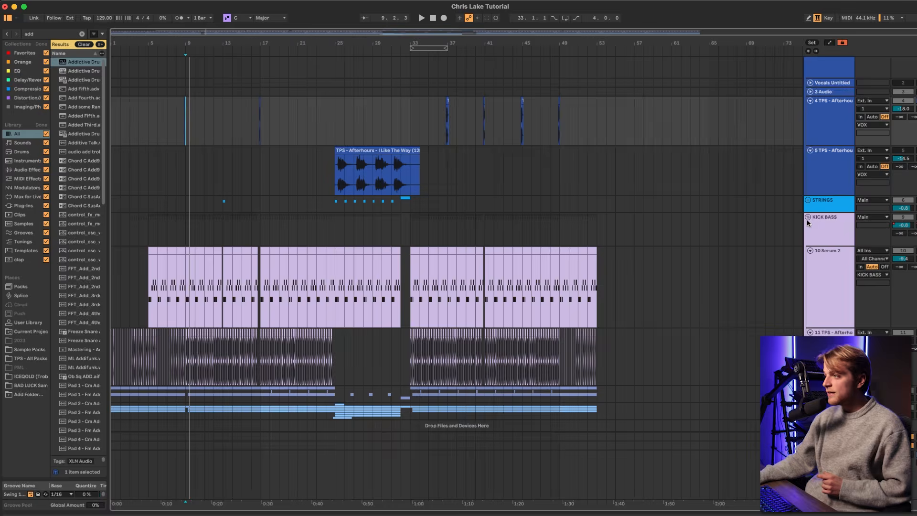
{"action": "left_click", "coordinate": [807, 217]}
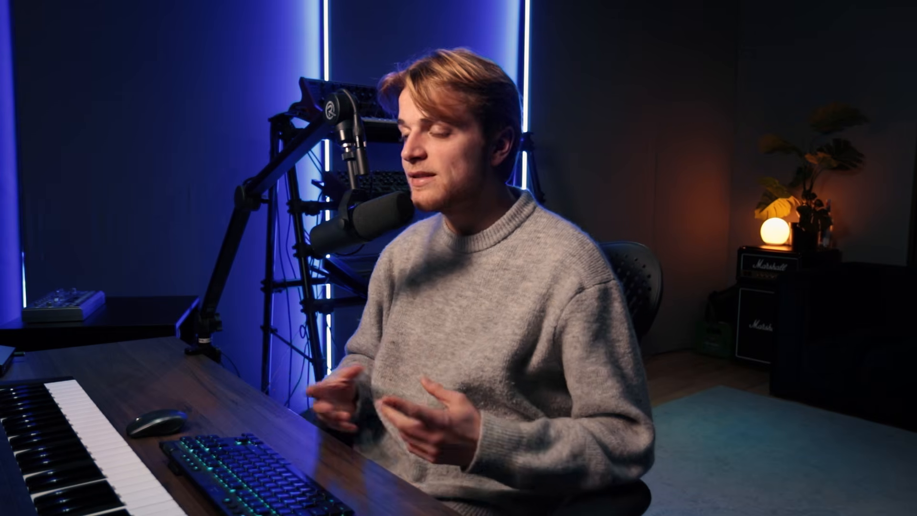